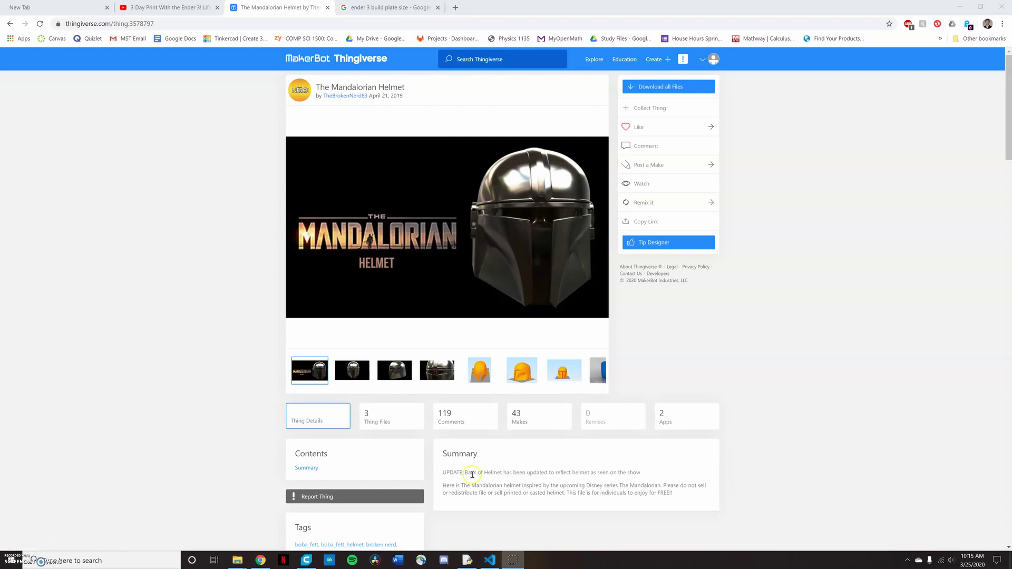
Switch from the helmet's Thingiverse page to Ultimaker Cura, where the helmet model is loaded.
{"action": "left_click", "coordinate": [304, 566]}
{"action": "left_click", "coordinate": [306, 560]}
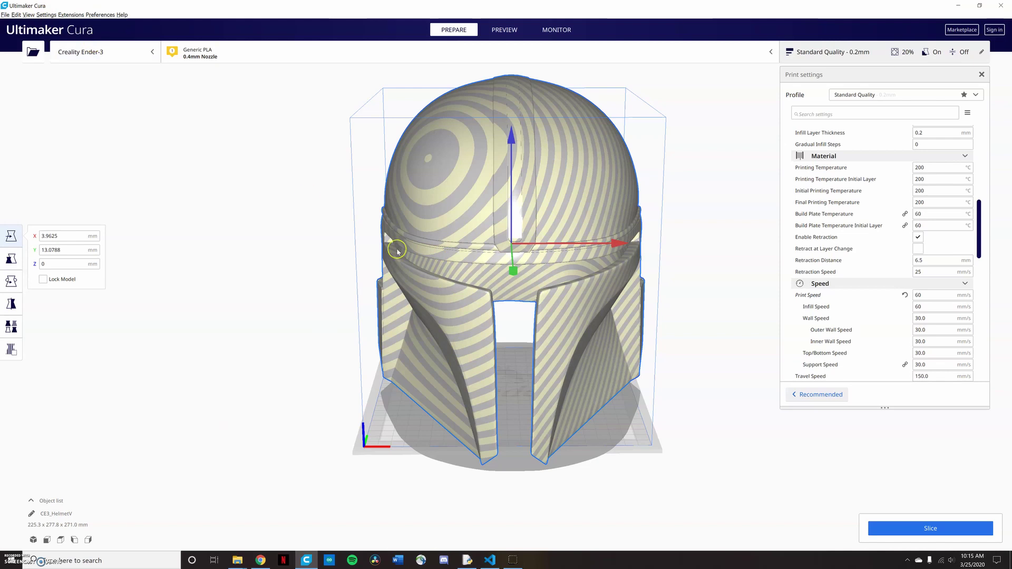
{"action": "right_click_drag", "start_coordinate": [651, 380], "coordinate": [582, 369]}
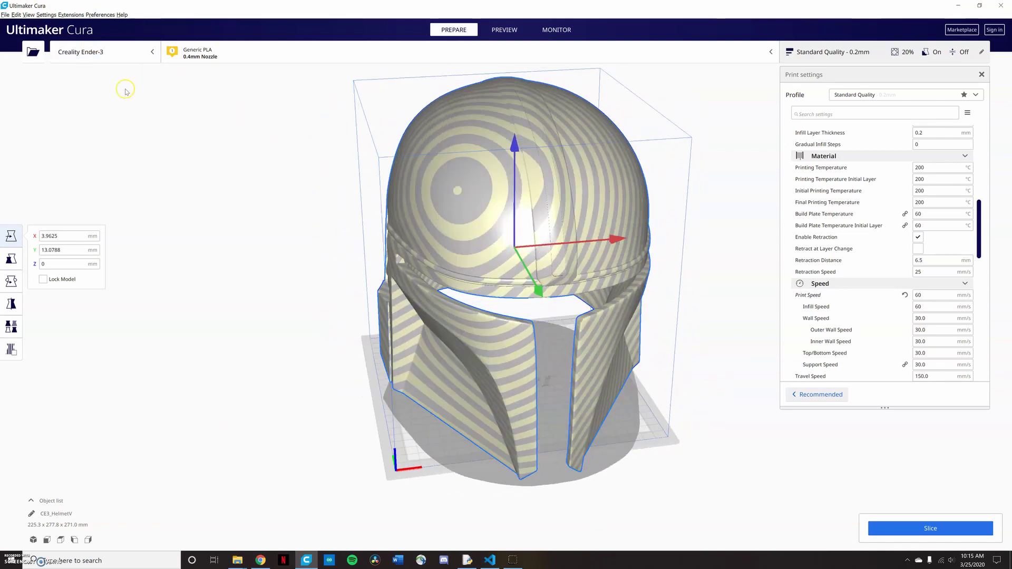
Set the Creality Ender-3's build plate depth (Y) to 235 mm in its machine settings and close the preferences.
{"action": "left_click", "coordinate": [46, 15]}
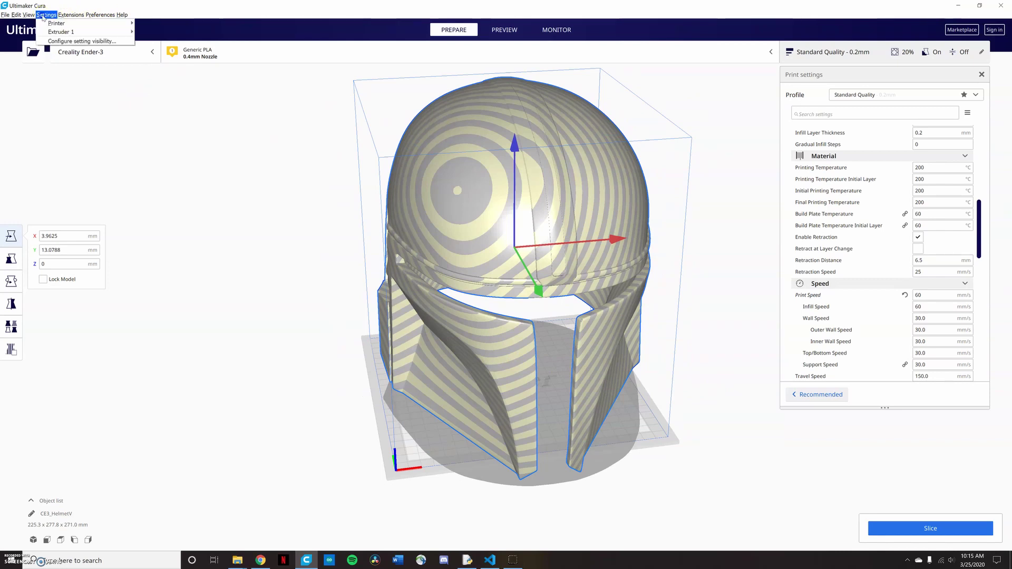
{"action": "mouse_move", "coordinate": [58, 24]}
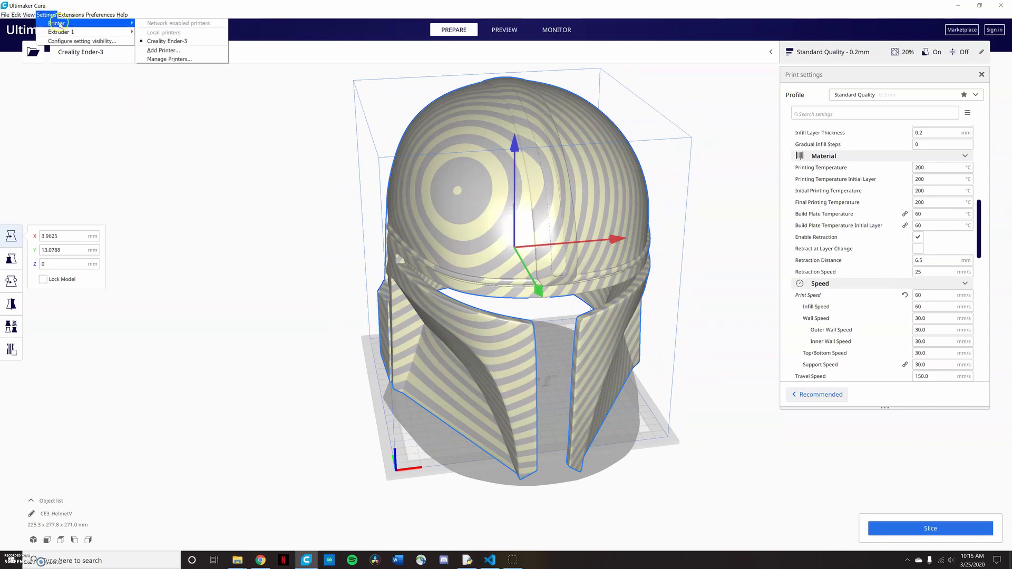
{"action": "left_click", "coordinate": [170, 59]}
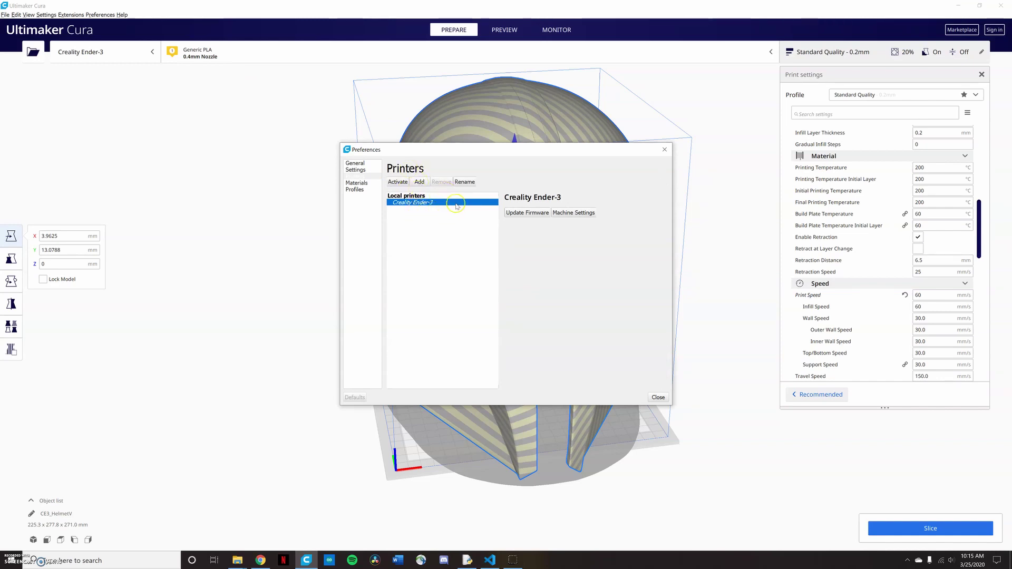
{"action": "left_click", "coordinate": [572, 214]}
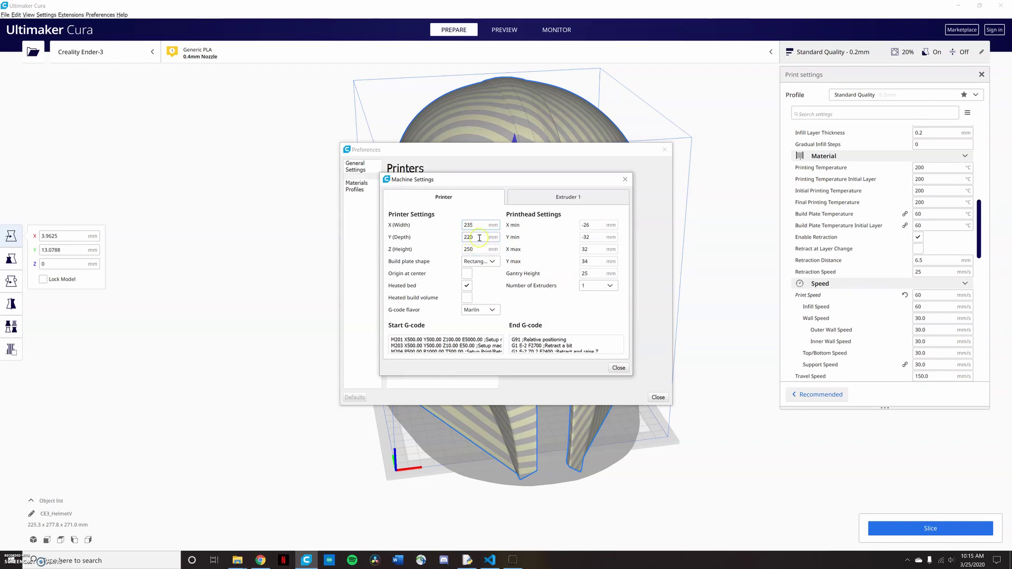
{"action": "left_click", "coordinate": [478, 237]}
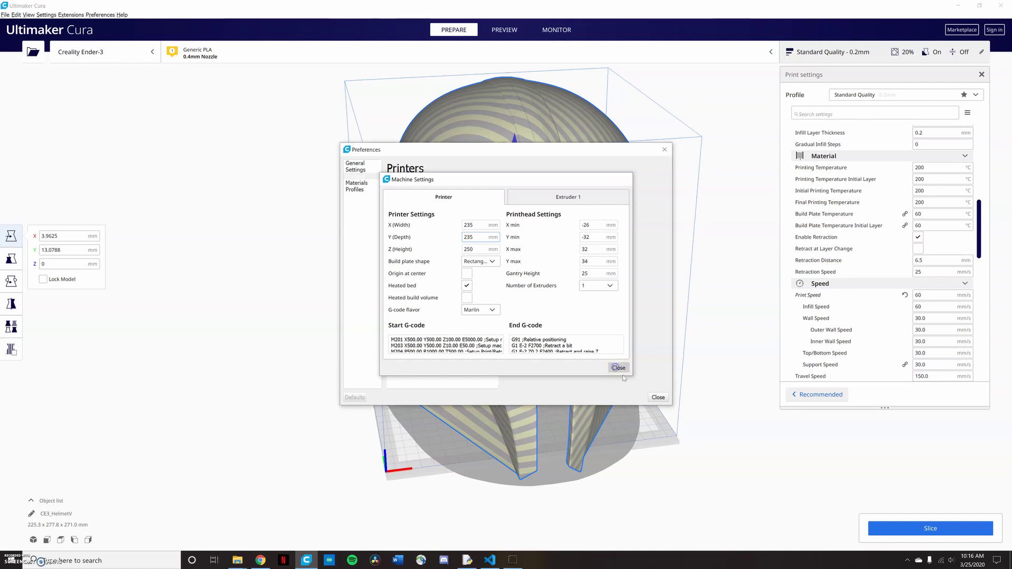
{"action": "left_click", "coordinate": [618, 369]}
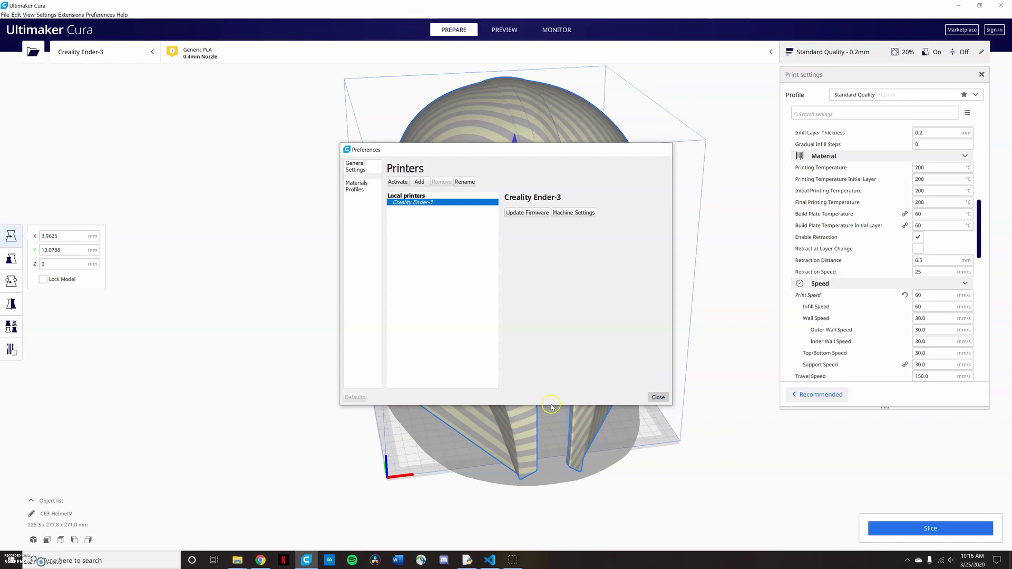
{"action": "left_click", "coordinate": [659, 398]}
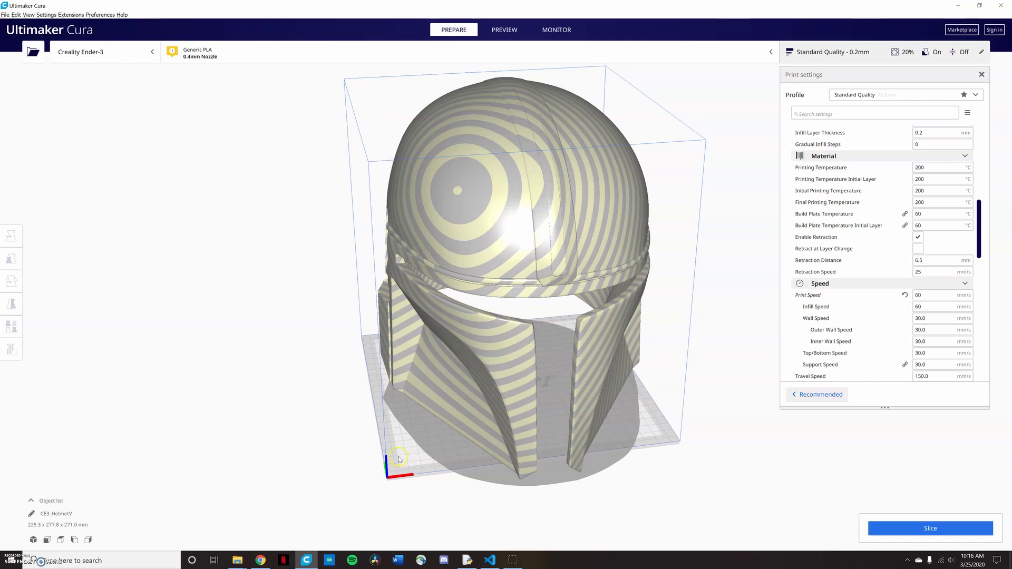
Set the Build Plate Adhesion Type to None.
{"action": "scroll", "coordinate": [388, 464], "scroll_direction": "up", "scroll_amount": 5}
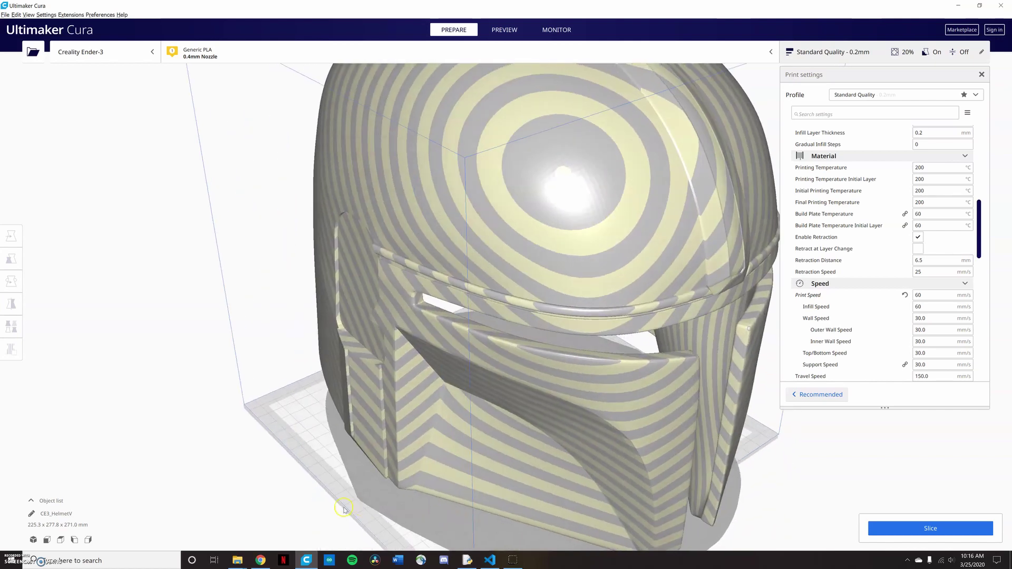
{"action": "scroll", "coordinate": [443, 518], "scroll_direction": "down", "scroll_amount": 5}
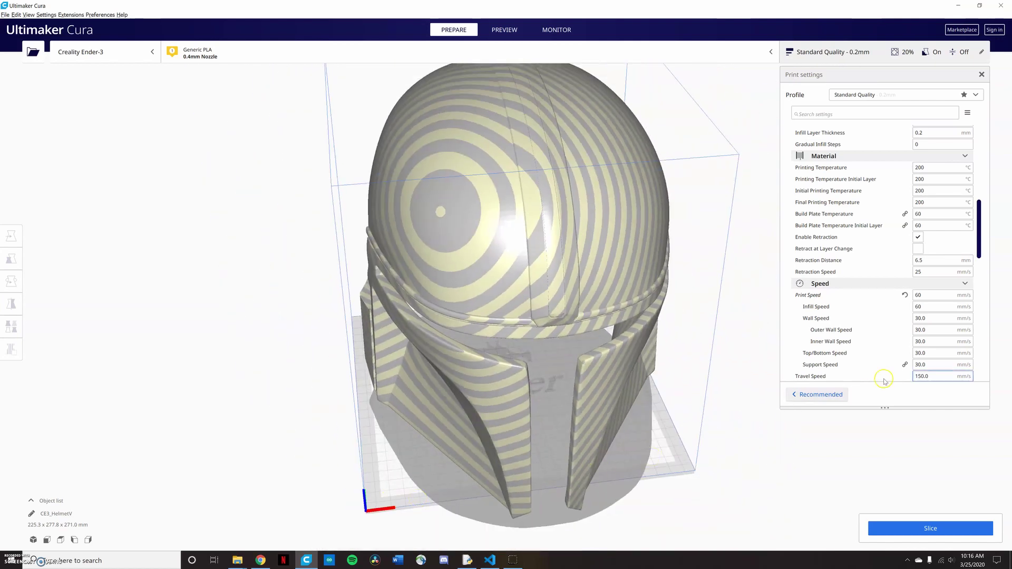
{"action": "scroll", "coordinate": [906, 322], "scroll_direction": "down", "scroll_amount": 3}
{"action": "scroll", "coordinate": [906, 322], "scroll_direction": "down", "scroll_amount": 15}
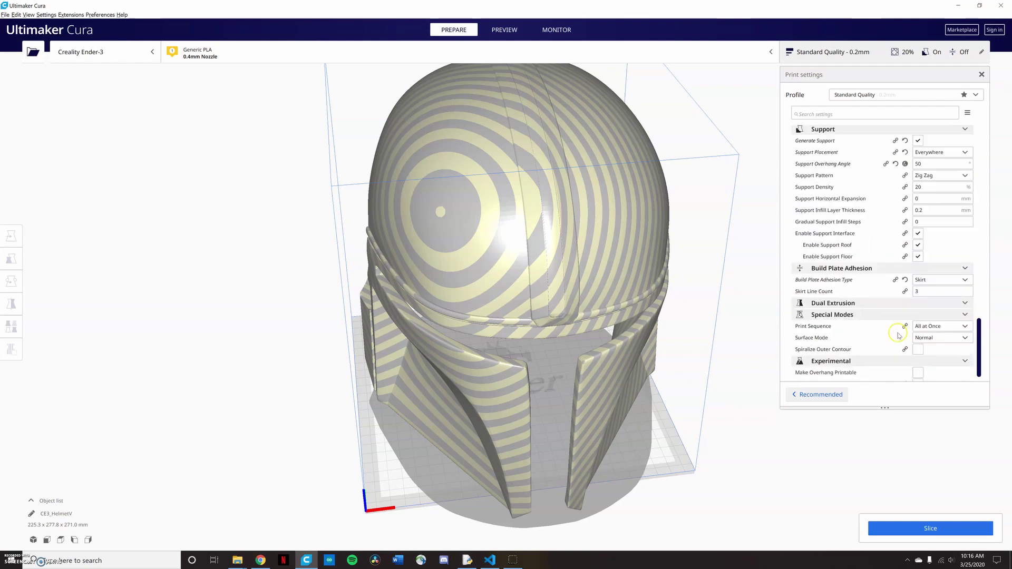
{"action": "left_click", "coordinate": [935, 261]}
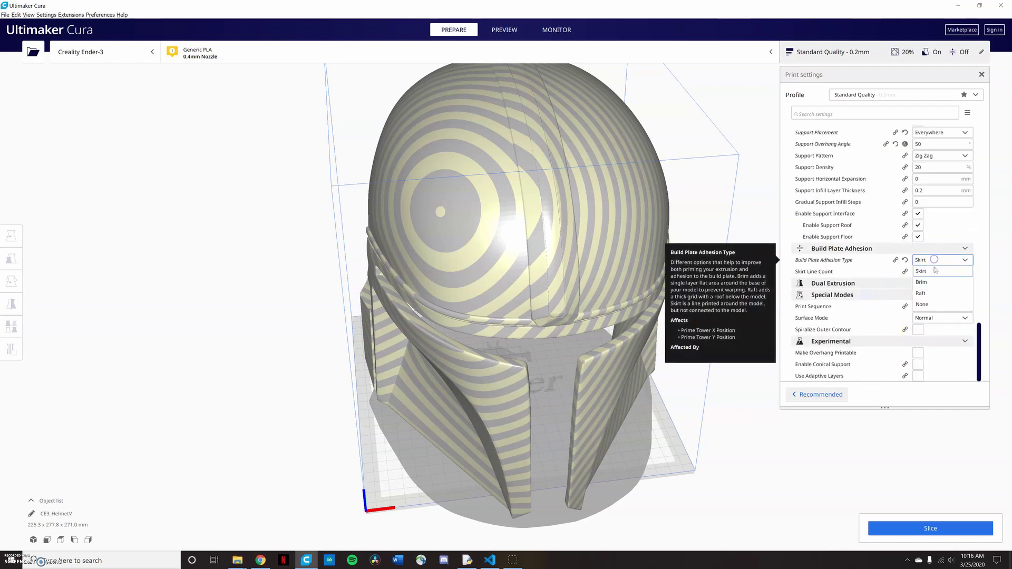
{"action": "left_click", "coordinate": [931, 309]}
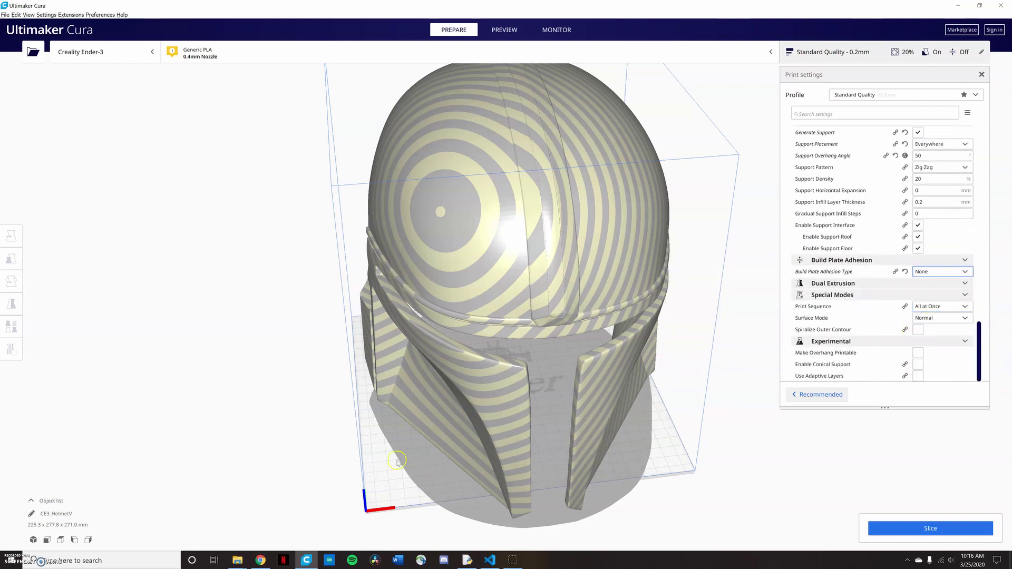
Select the helmet and rotate it about its vertical axis so it sits at an angle on the build plate.
{"action": "left_click", "coordinate": [529, 385]}
{"action": "right_click_drag", "start_coordinate": [673, 410], "coordinate": [611, 404]}
{"action": "left_click", "coordinate": [11, 281]}
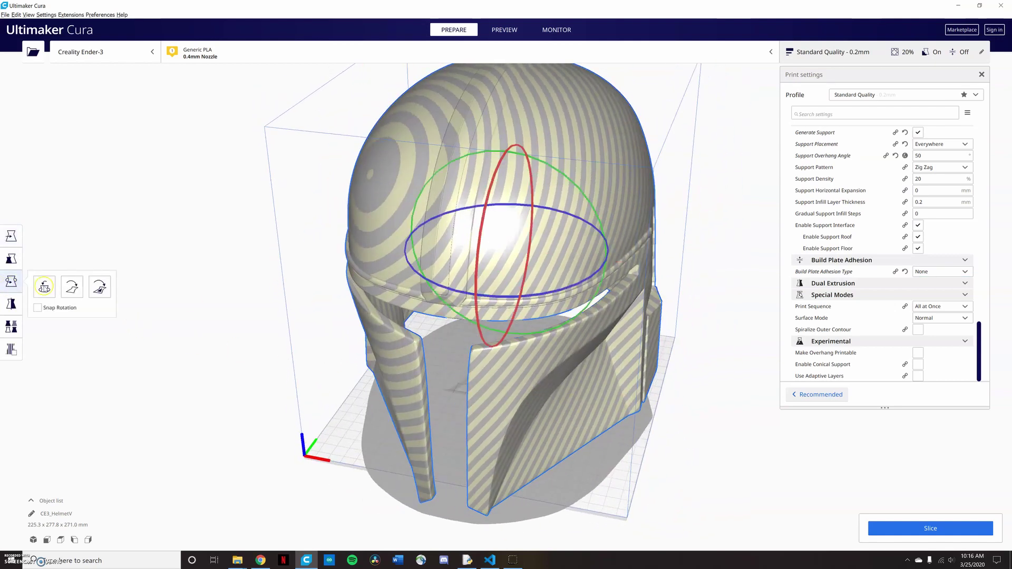
{"action": "left_click_drag", "start_coordinate": [441, 283], "coordinate": [340, 262]}
{"action": "right_click_drag", "start_coordinate": [648, 401], "coordinate": [575, 435]}
{"action": "right_click_drag", "start_coordinate": [337, 377], "coordinate": [432, 335]}
Scale the helmet uniformly to 91%.
{"action": "left_click", "coordinate": [10, 237]}
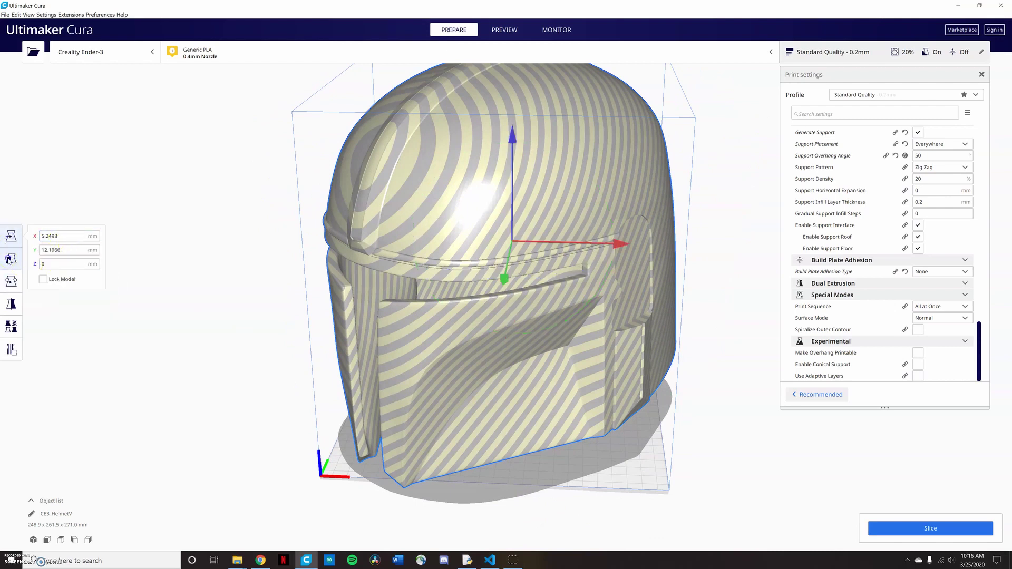
{"action": "left_click", "coordinate": [11, 258]}
{"action": "left_click", "coordinate": [128, 258]}
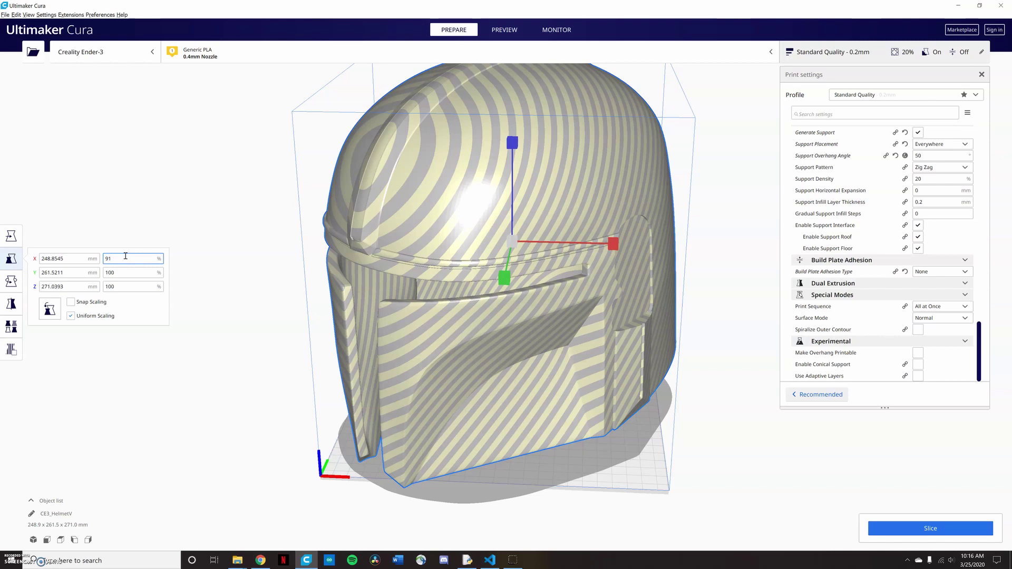
{"action": "type", "text": "91"}
{"action": "key", "text": "Return"}
{"action": "left_click", "coordinate": [235, 308]}
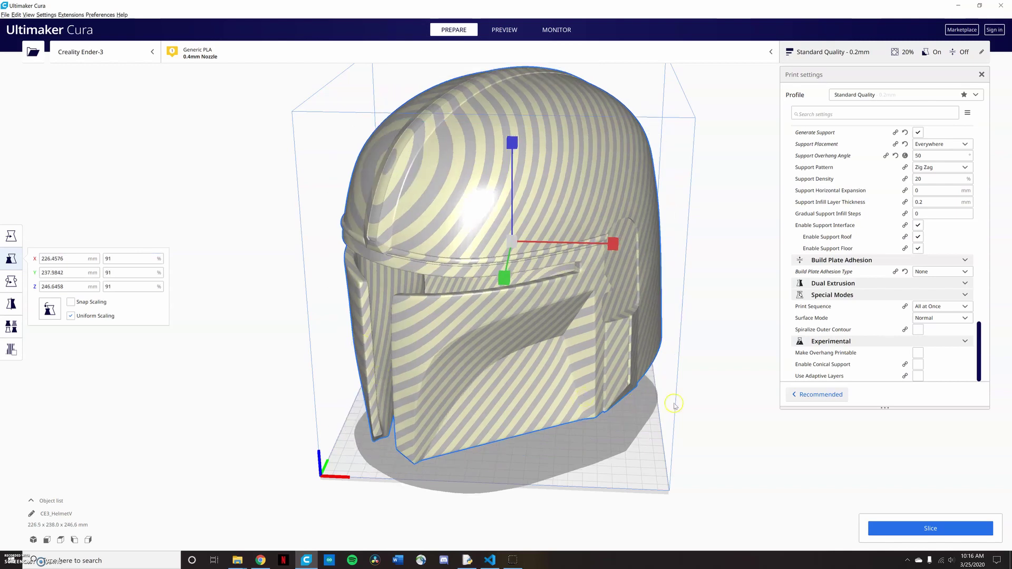
Rotate the helmet to face straight along the plate's depth and tilt it about the X axis until its lower rim is nearly level.
{"action": "right_click_drag", "start_coordinate": [675, 405], "coordinate": [428, 416]}
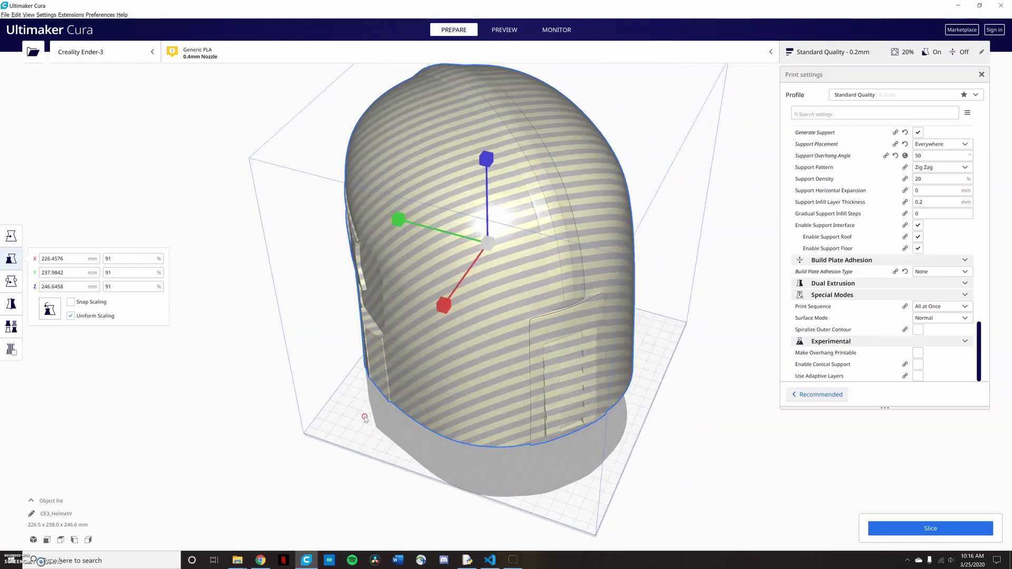
{"action": "right_click_drag", "start_coordinate": [365, 418], "coordinate": [835, 353]}
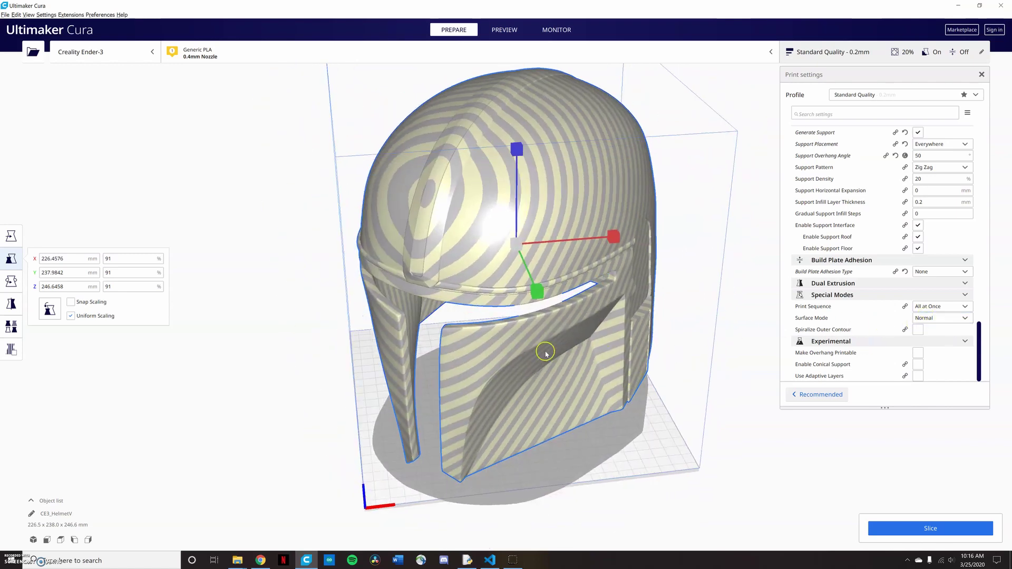
{"action": "right_click_drag", "start_coordinate": [544, 350], "coordinate": [509, 296]}
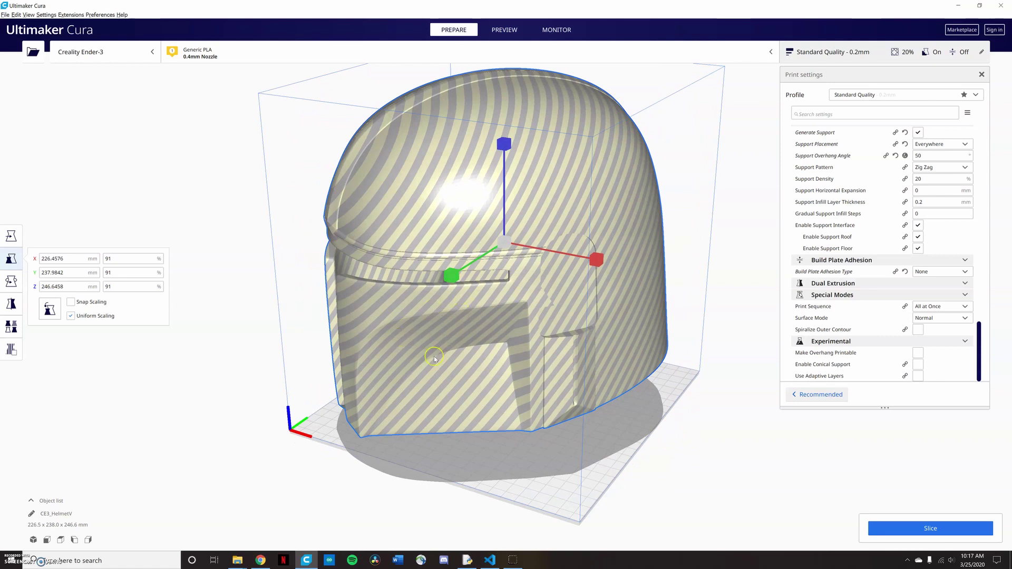
{"action": "left_click", "coordinate": [11, 281]}
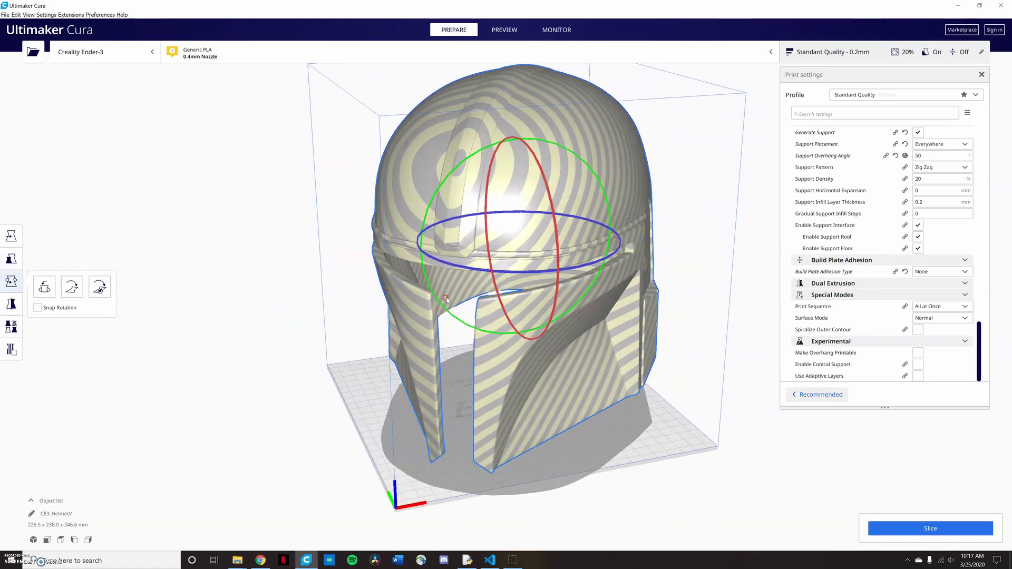
{"action": "left_click_drag", "start_coordinate": [412, 351], "coordinate": [545, 298]}
{"action": "right_click_drag", "start_coordinate": [545, 298], "coordinate": [484, 158]}
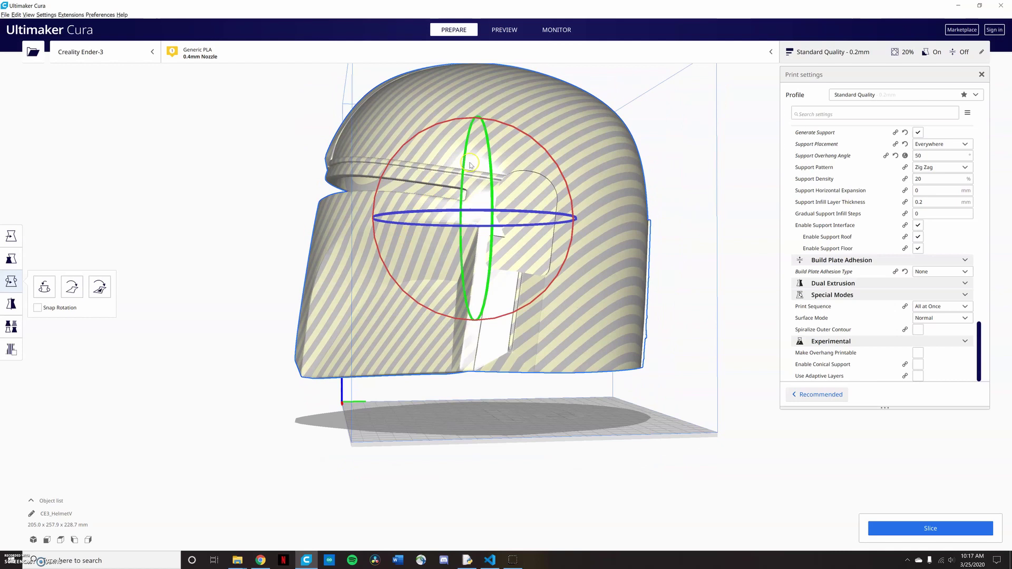
Lower the tilted helmet onto the build plate, to about Z -2.6 mm.
{"action": "key", "text": "t"}
{"action": "left_click_drag", "start_coordinate": [484, 155], "coordinate": [485, 164]}
{"action": "right_click_drag", "start_coordinate": [485, 169], "coordinate": [532, 257]}
{"action": "left_click_drag", "start_coordinate": [502, 167], "coordinate": [501, 164]}
{"action": "right_click_drag", "start_coordinate": [214, 434], "coordinate": [595, 438]}
Turn the lowered helmet about its vertical axis and shift it across the build plate.
{"action": "key", "text": "r"}
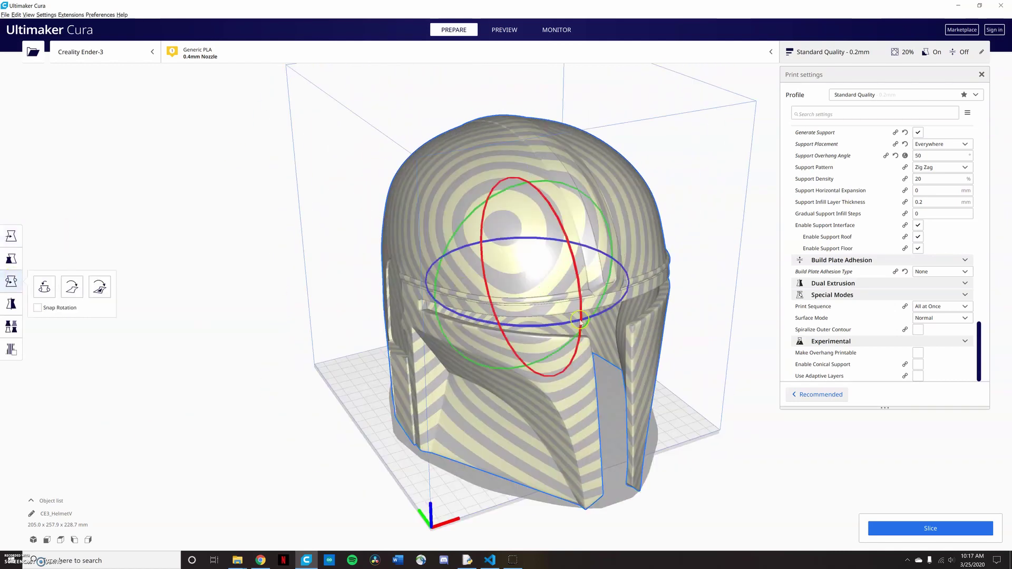
{"action": "key", "text": "t"}
{"action": "left_click_drag", "start_coordinate": [565, 321], "coordinate": [517, 322]}
{"action": "right_click_drag", "start_coordinate": [518, 323], "coordinate": [220, 325]}
Scale the helmet uniformly to 93%.
{"action": "left_click", "coordinate": [11, 259]}
{"action": "right_click_drag", "start_coordinate": [132, 200], "coordinate": [179, 232]}
{"action": "double_click", "coordinate": [131, 259]}
{"action": "type", "text": "93"}
Shift the helmet slightly on the plate and turn it about -1° around its vertical axis.
{"action": "left_click", "coordinate": [11, 235]}
{"action": "left_click_drag", "start_coordinate": [484, 353], "coordinate": [487, 362]}
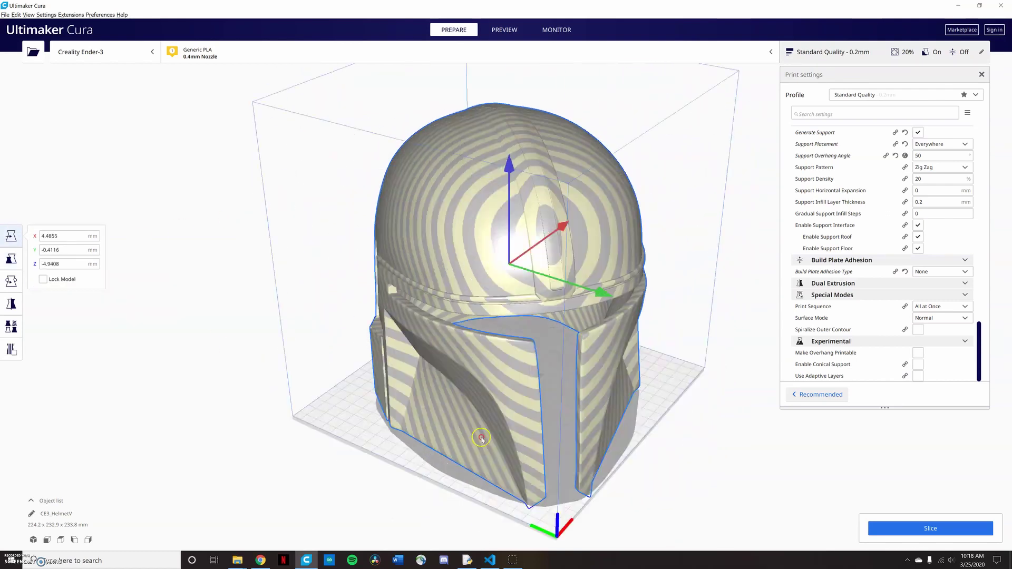
{"action": "key", "text": "r"}
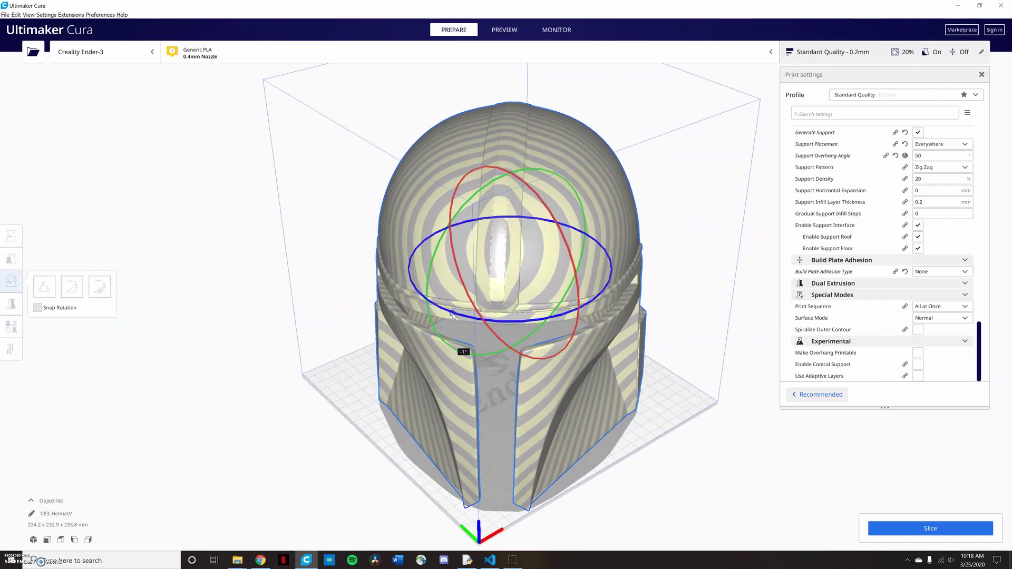
{"action": "key", "text": "t"}
Rotate the helmet diagonally across the build plate and move it near the centre, to about X -3.1 and Y 0.5 mm.
{"action": "right_click_drag", "start_coordinate": [659, 297], "coordinate": [593, 356]}
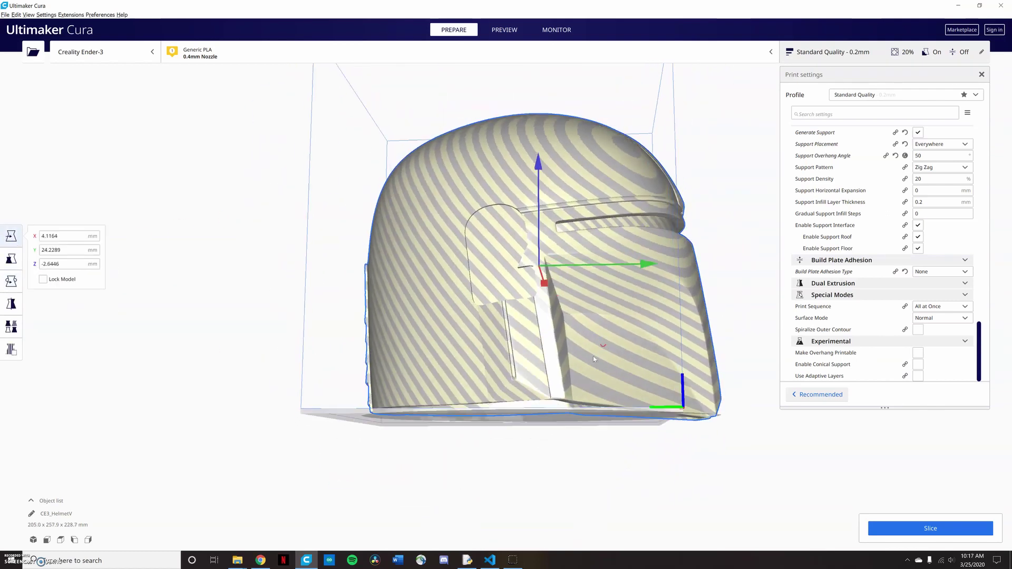
{"action": "right_click_drag", "start_coordinate": [547, 394], "coordinate": [565, 427]}
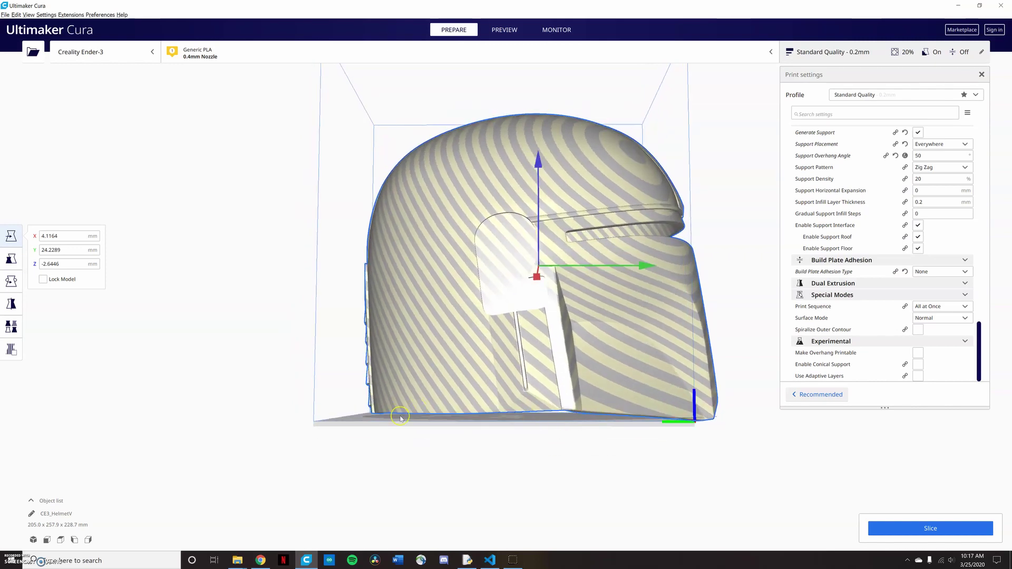
{"action": "right_click_drag", "start_coordinate": [492, 430], "coordinate": [121, 434]}
{"action": "right_click_drag", "start_coordinate": [379, 481], "coordinate": [494, 426]}
{"action": "right_click_drag", "start_coordinate": [412, 394], "coordinate": [486, 369]}
{"action": "key", "text": "r"}
{"action": "left_click_drag", "start_coordinate": [450, 333], "coordinate": [452, 334]}
{"action": "key", "text": "t"}
{"action": "mouse_move", "coordinate": [512, 262]}
{"action": "left_mouse_down"}
{"action": "mouse_move", "coordinate": [489, 260]}
{"action": "mouse_move", "coordinate": [497, 253]}
{"action": "left_mouse_up"}
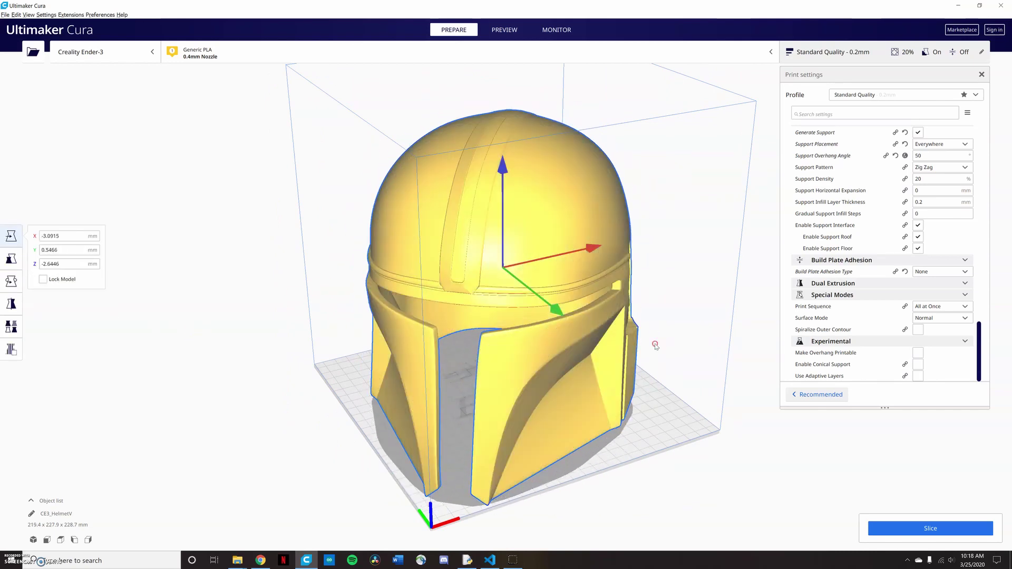
Scale the helmet uniformly to 94%.
{"action": "right_click_drag", "start_coordinate": [653, 344], "coordinate": [185, 285]}
{"action": "left_click", "coordinate": [11, 257]}
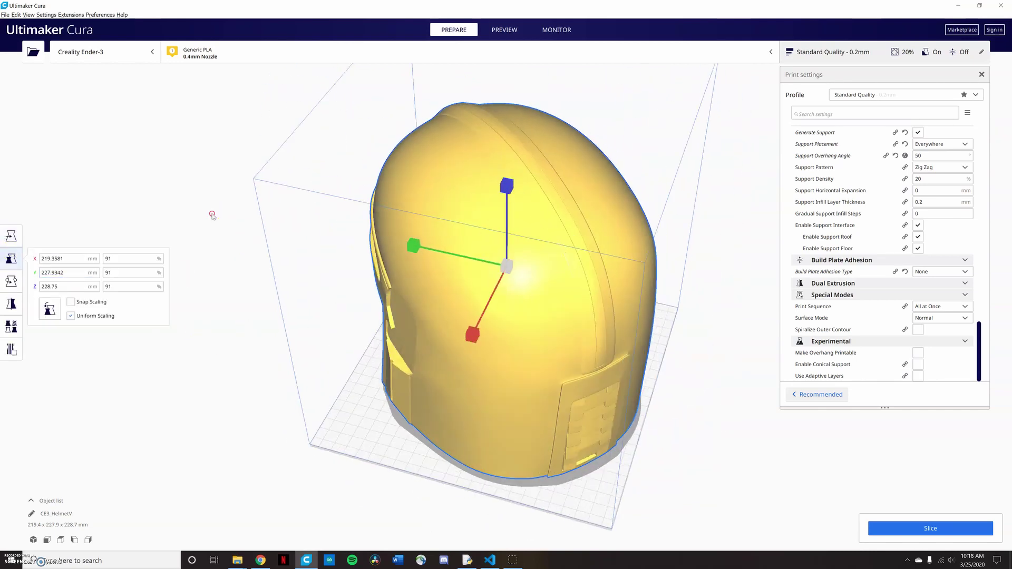
{"action": "right_click_drag", "start_coordinate": [212, 214], "coordinate": [240, 227]}
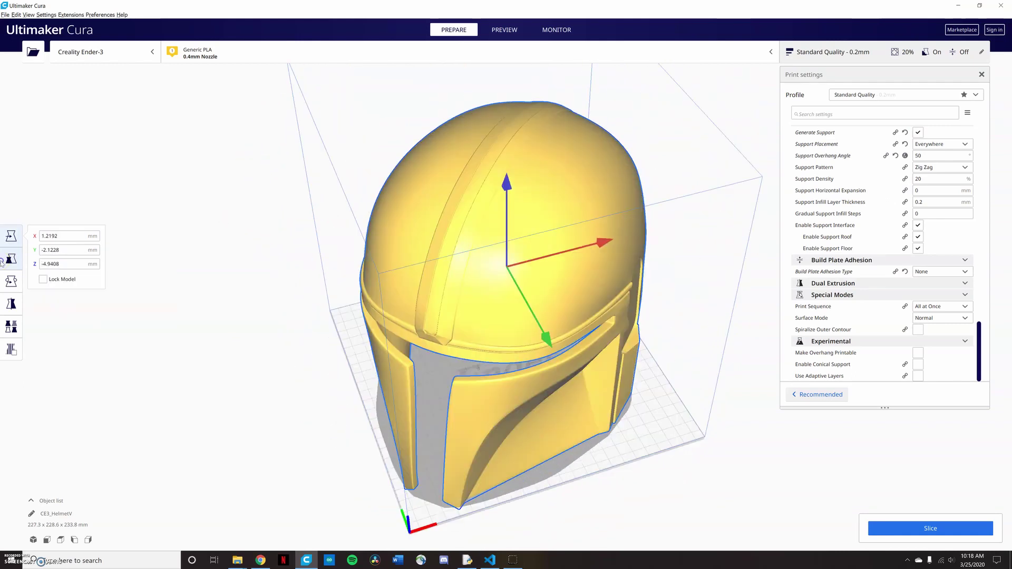
{"action": "left_click", "coordinate": [6, 259]}
{"action": "left_click", "coordinate": [113, 259]}
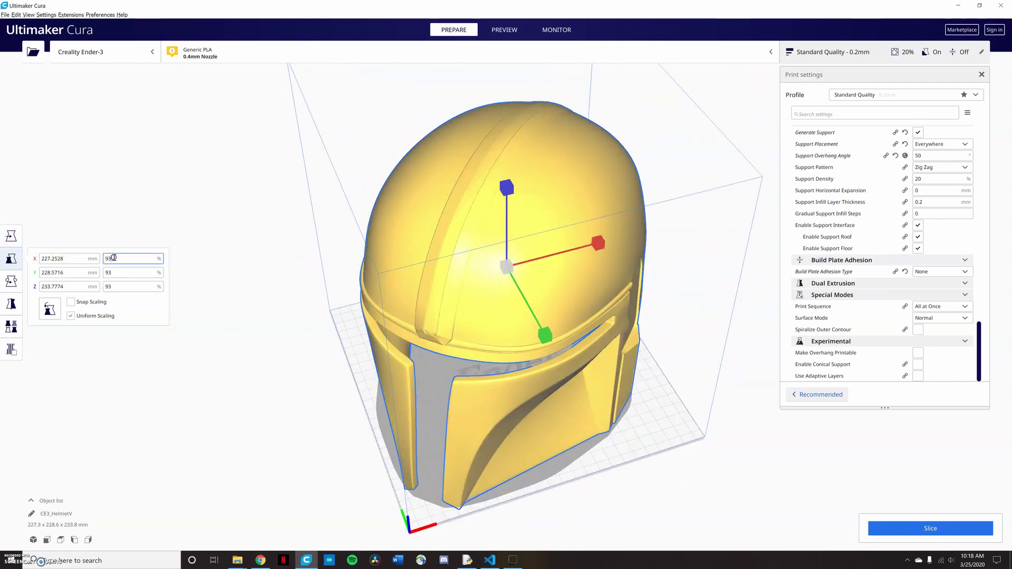
{"action": "type", "text": "94"}
{"action": "key", "text": "Return"}
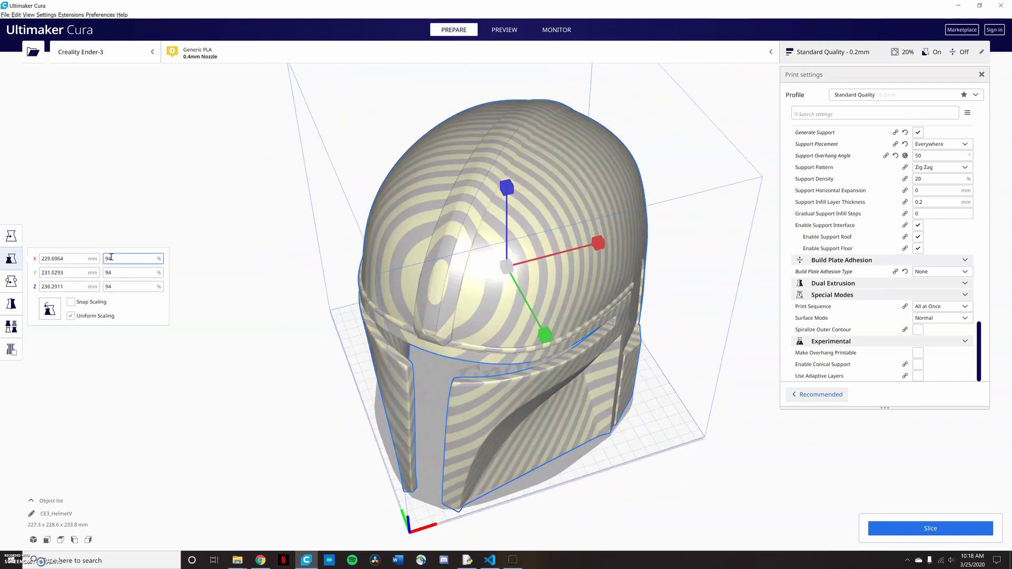
{"action": "left_click", "coordinate": [322, 259]}
Nudge the helmet into the printable area, to about X -1.4 and Y -1.1 mm.
{"action": "right_click_drag", "start_coordinate": [469, 311], "coordinate": [185, 303]}
{"action": "left_click", "coordinate": [374, 338]}
{"action": "right_click_drag", "start_coordinate": [530, 353], "coordinate": [368, 383]}
{"action": "left_click", "coordinate": [672, 397]}
{"action": "right_click_drag", "start_coordinate": [669, 396], "coordinate": [411, 428]}
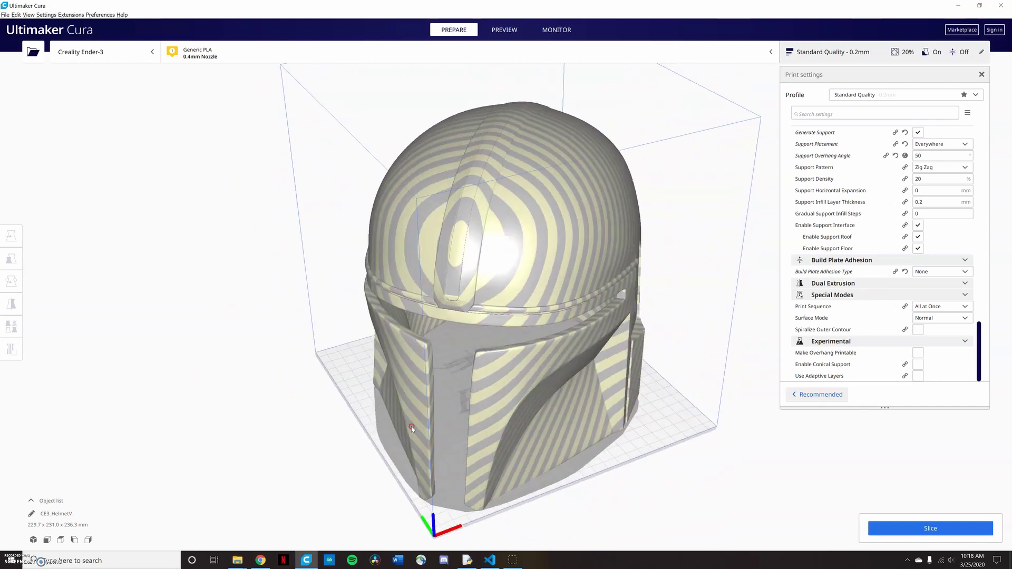
{"action": "left_click", "coordinate": [456, 413]}
{"action": "left_click", "coordinate": [11, 240]}
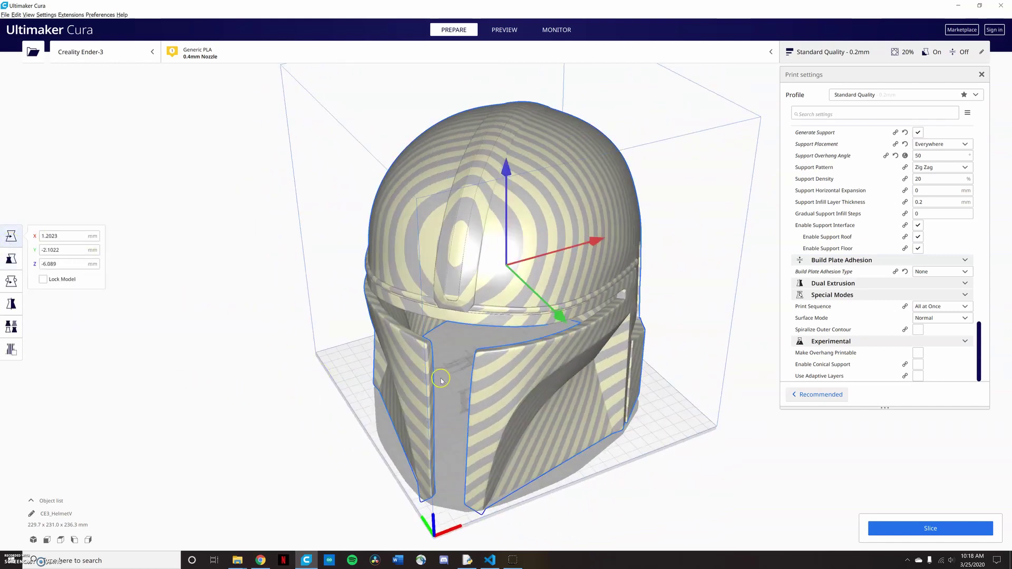
{"action": "left_click_drag", "start_coordinate": [425, 372], "coordinate": [425, 381]}
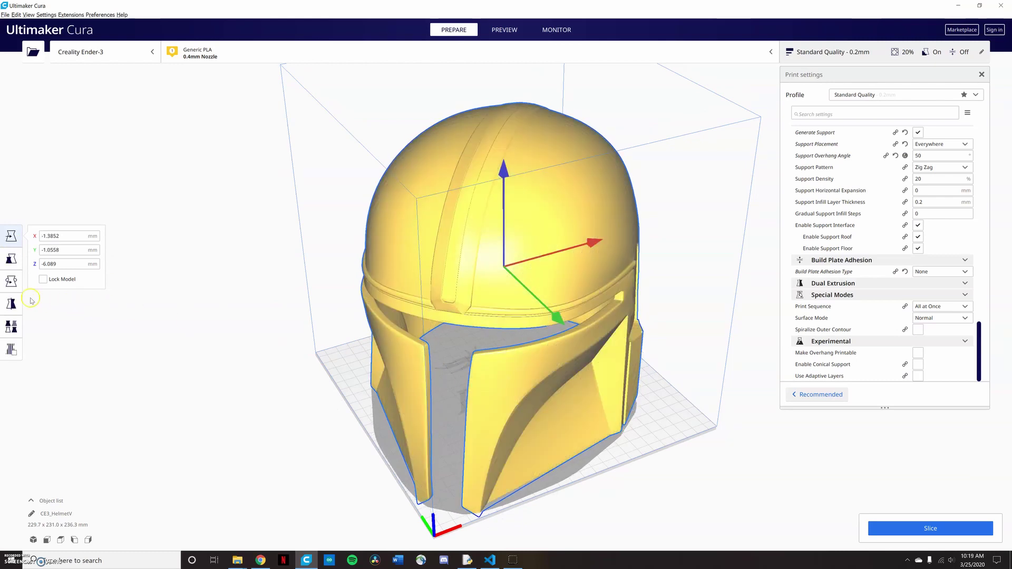
Try to tilt the helmet slightly by rotating it about a horizontal axis.
{"action": "left_click", "coordinate": [10, 281]}
{"action": "right_click_drag", "start_coordinate": [580, 379], "coordinate": [390, 305]}
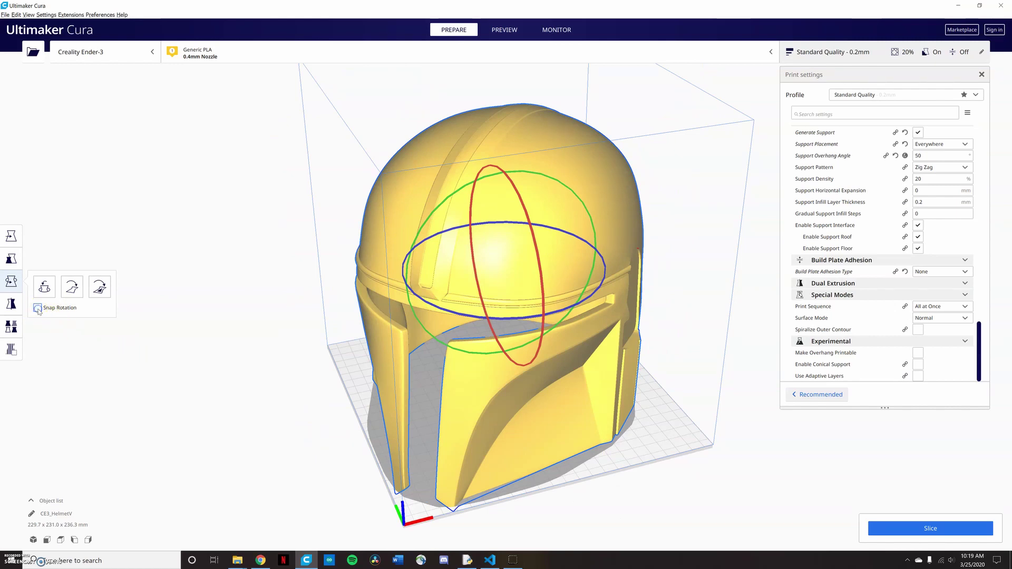
{"action": "right_click_drag", "start_coordinate": [516, 310], "coordinate": [461, 316]}
{"action": "left_click_drag", "start_coordinate": [466, 189], "coordinate": [720, 109]}
{"action": "left_click_drag", "start_coordinate": [599, 227], "coordinate": [466, 172]}
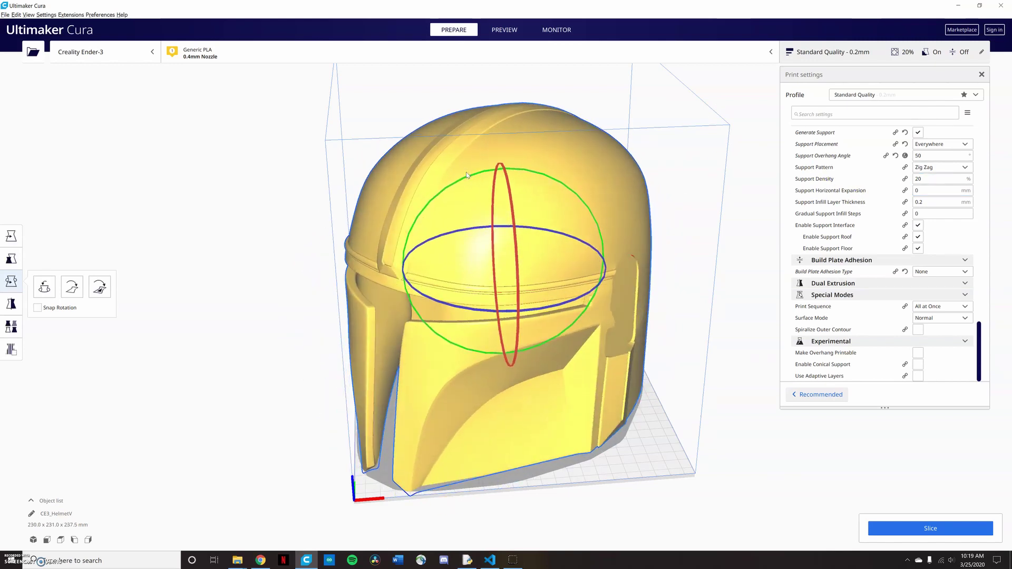
{"action": "left_click", "coordinate": [718, 225]}
Inspect the helmet's lower edge against the build plate and raise the helmet to about Z -1.9 mm.
{"action": "right_click_drag", "start_coordinate": [719, 226], "coordinate": [597, 207]}
{"action": "scroll", "coordinate": [422, 369], "scroll_direction": "up", "scroll_amount": 4}
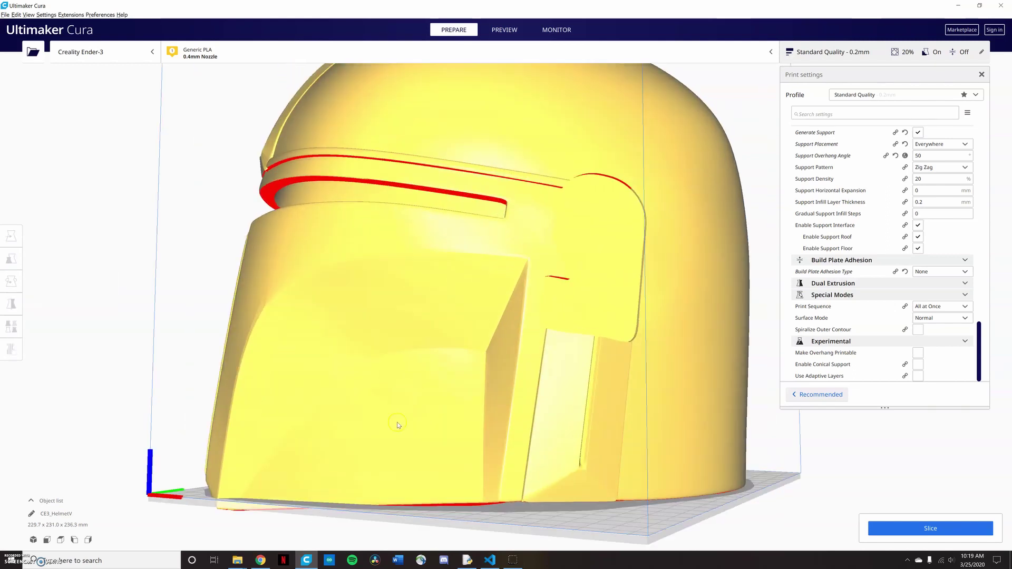
{"action": "right_click_drag", "start_coordinate": [398, 426], "coordinate": [532, 435]}
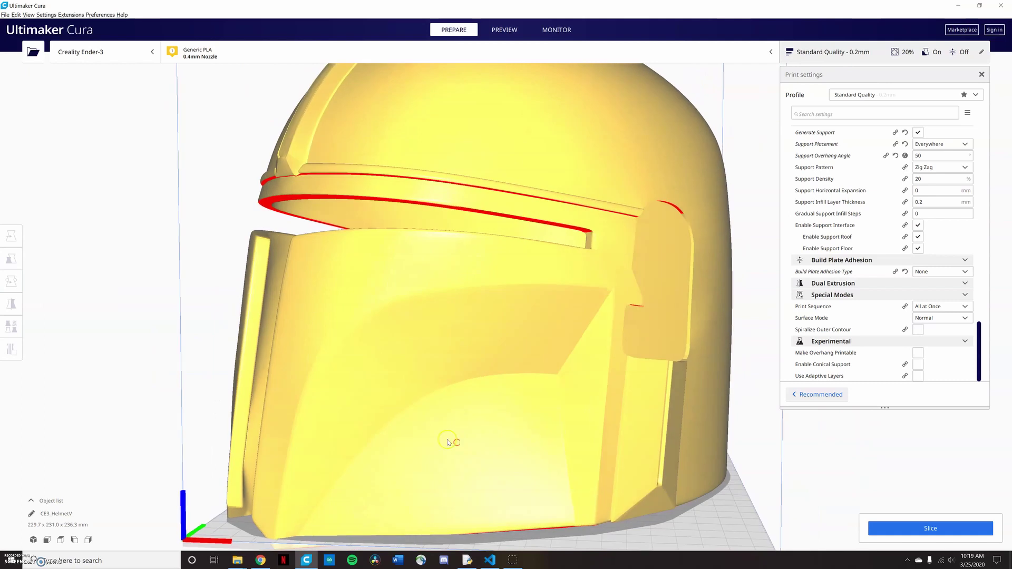
{"action": "scroll", "coordinate": [447, 442], "scroll_direction": "down", "scroll_amount": 5}
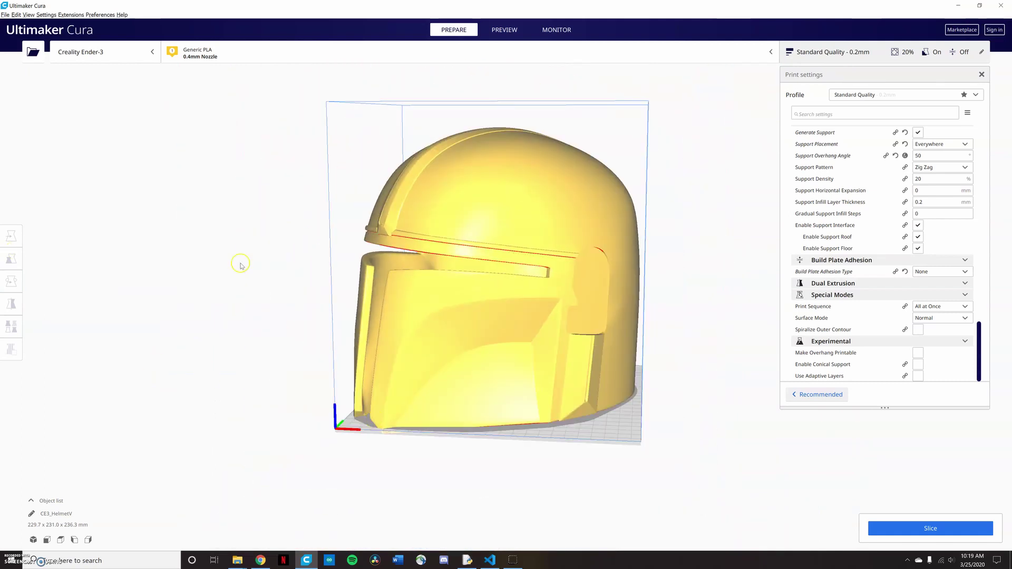
{"action": "left_click", "coordinate": [447, 307]}
{"action": "left_click", "coordinate": [11, 235]}
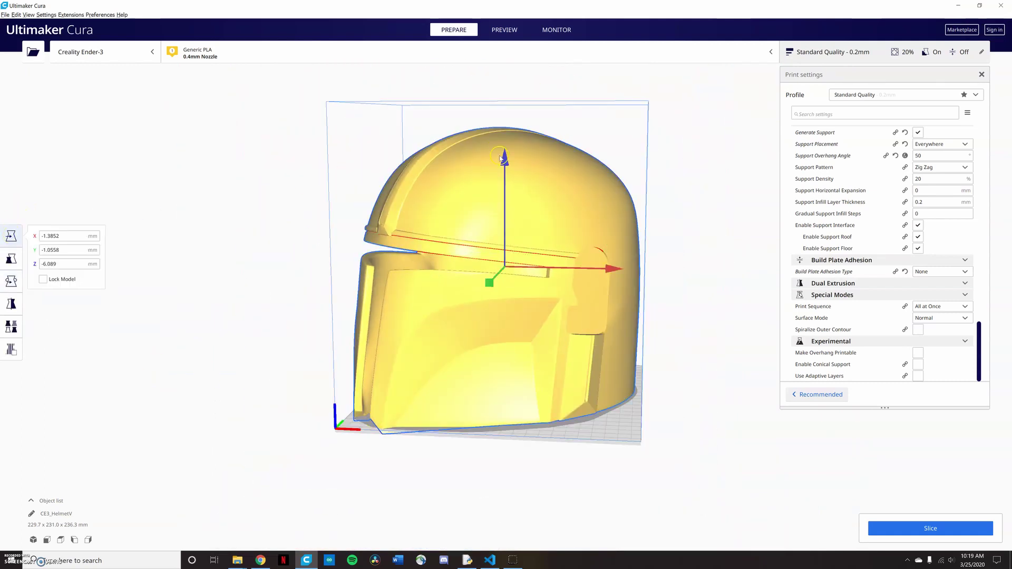
{"action": "left_click_drag", "start_coordinate": [506, 165], "coordinate": [503, 156]}
{"action": "right_click_drag", "start_coordinate": [556, 239], "coordinate": [606, 378]}
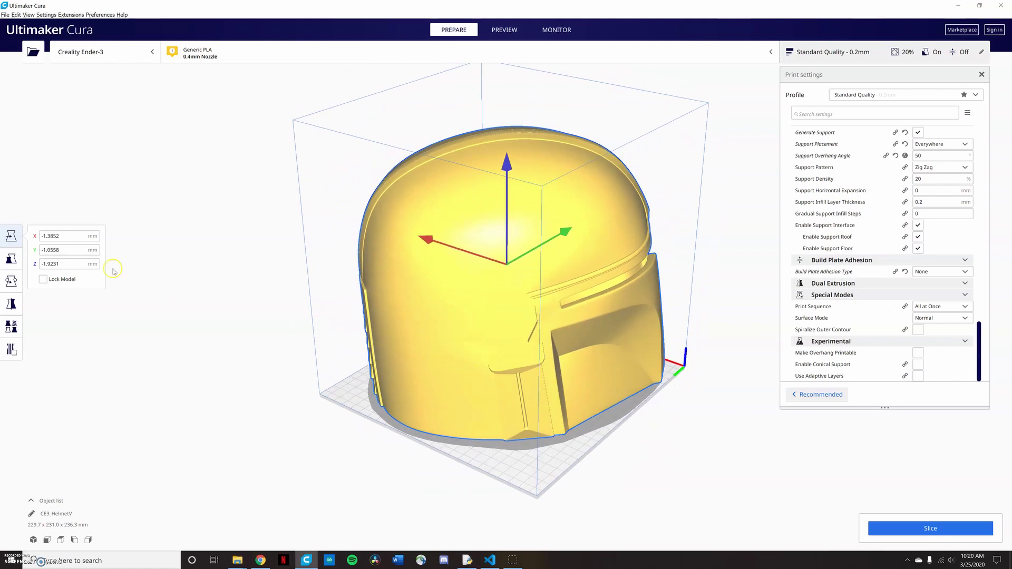
Examine the 94% helmet from the sides, front and underside for its fit in the build volume and its overhangs.
{"action": "left_click", "coordinate": [12, 258]}
{"action": "right_click_drag", "start_coordinate": [477, 328], "coordinate": [227, 310]}
{"action": "right_click_drag", "start_coordinate": [463, 338], "coordinate": [210, 328]}
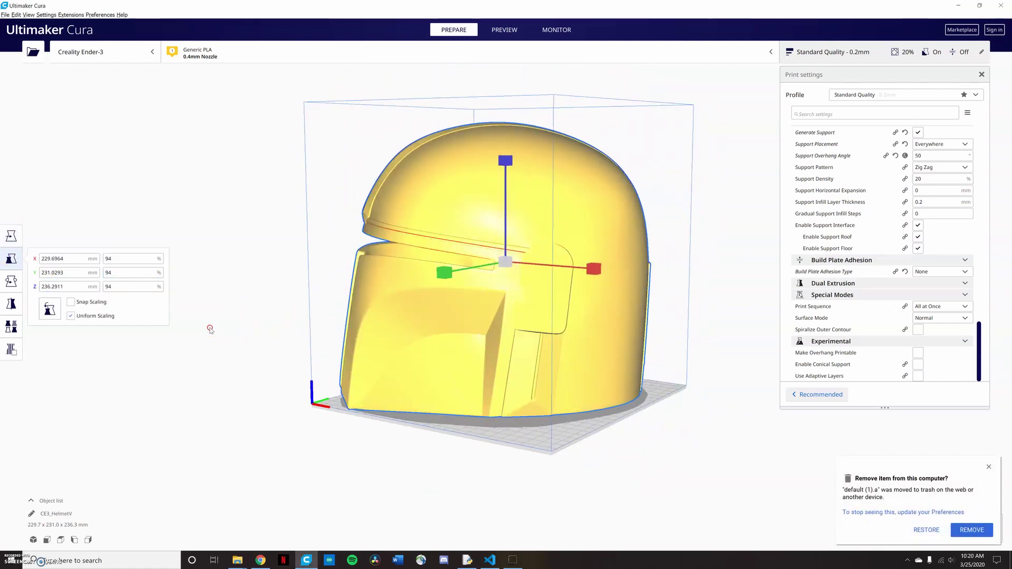
{"action": "right_click_drag", "start_coordinate": [385, 330], "coordinate": [633, 373]}
{"action": "right_click_drag", "start_coordinate": [517, 376], "coordinate": [412, 367]}
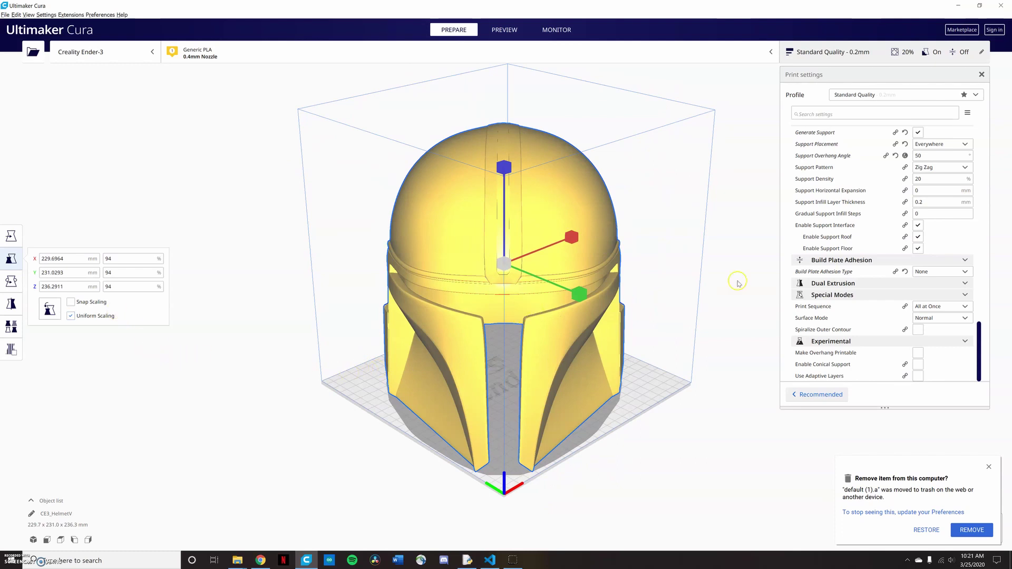
{"action": "mouse_move", "coordinate": [432, 355]}
{"action": "right_mouse_down"}
{"action": "mouse_move", "coordinate": [409, 295]}
{"action": "mouse_move", "coordinate": [422, 338]}
{"action": "right_mouse_up"}
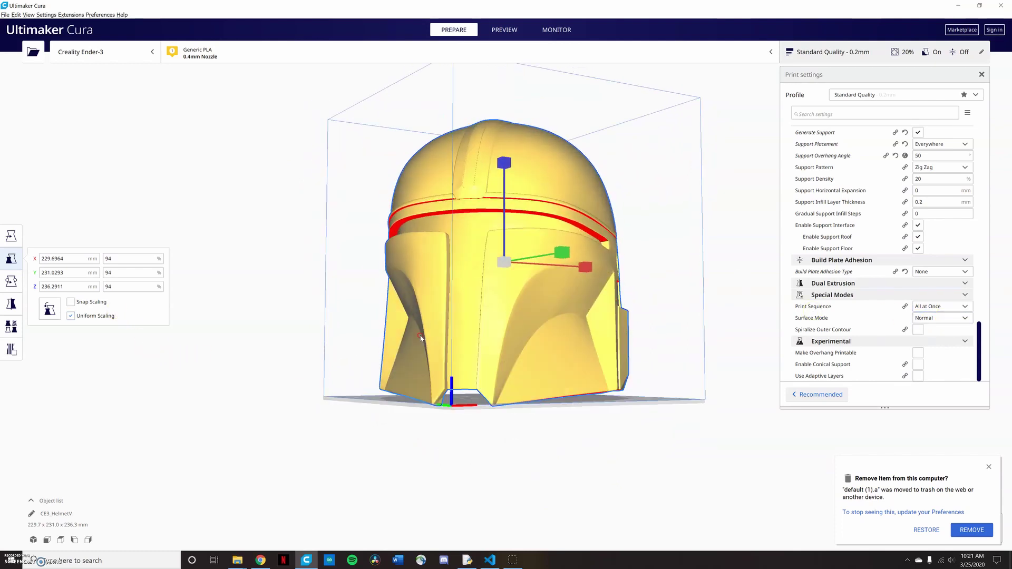
{"action": "right_click_drag", "start_coordinate": [480, 261], "coordinate": [468, 217]}
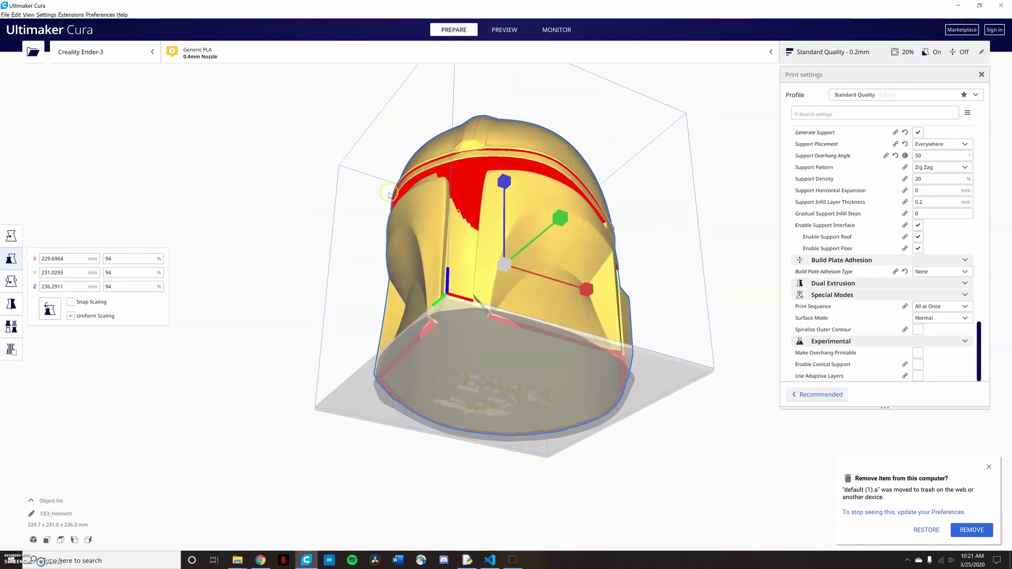
{"action": "right_click_drag", "start_coordinate": [563, 198], "coordinate": [651, 342]}
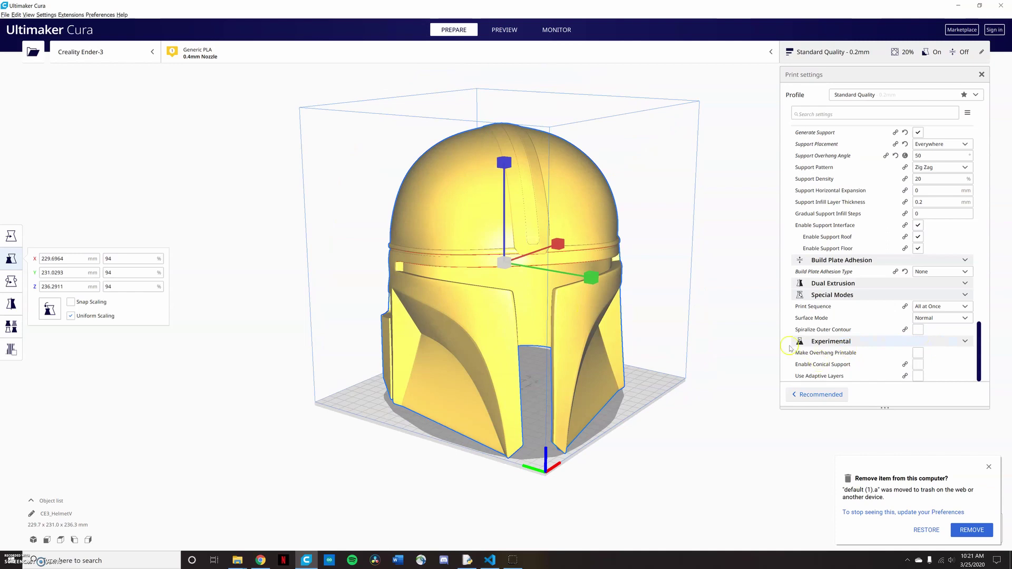
Set the Support Overhang Angle to 70° and check the overhang areas on the helmet's underside.
{"action": "scroll", "coordinate": [888, 330], "scroll_direction": "up", "scroll_amount": 4}
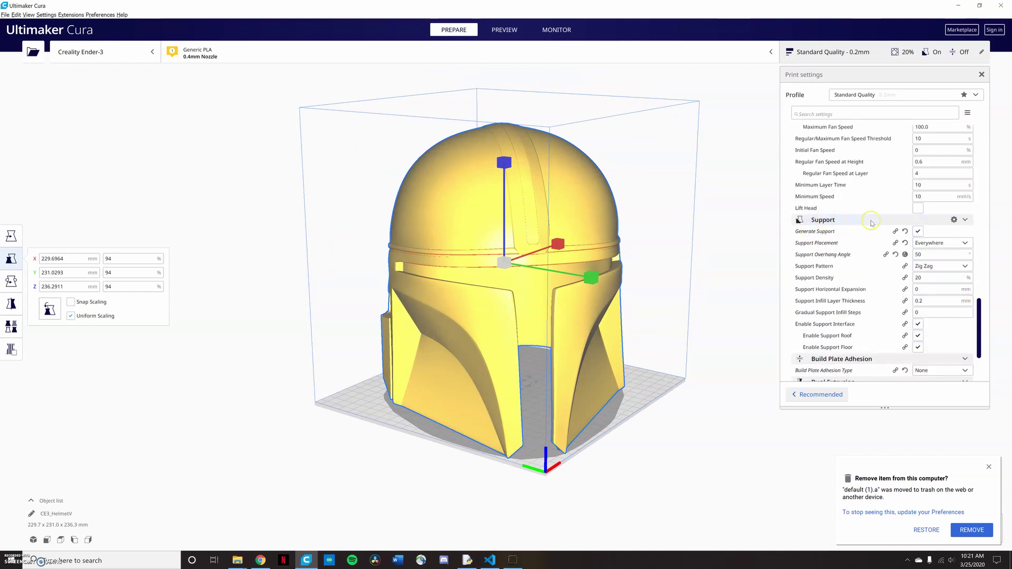
{"action": "double_click", "coordinate": [918, 255]}
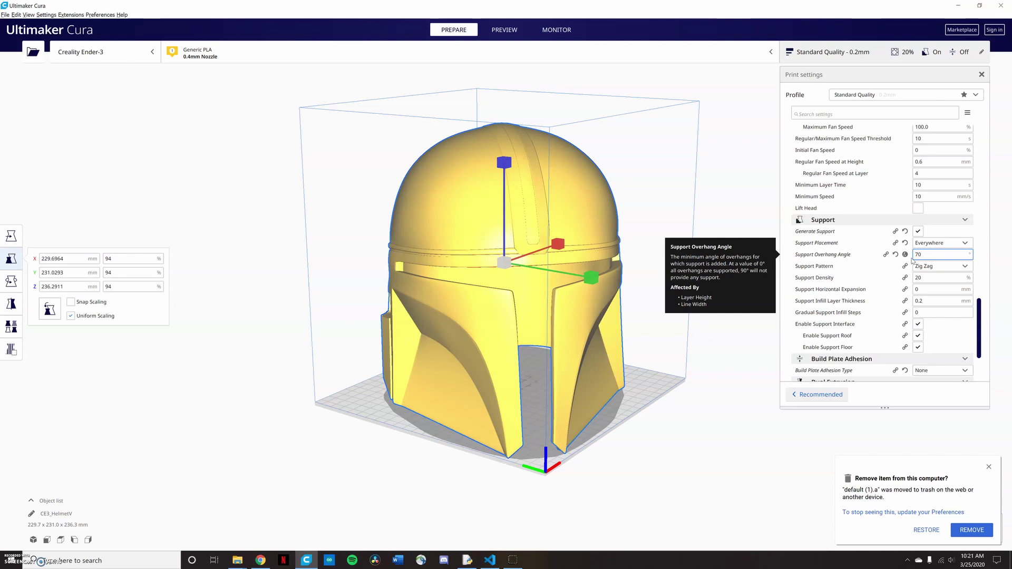
{"action": "left_click", "coordinate": [814, 307]}
{"action": "right_click_drag", "start_coordinate": [737, 362], "coordinate": [703, 240]}
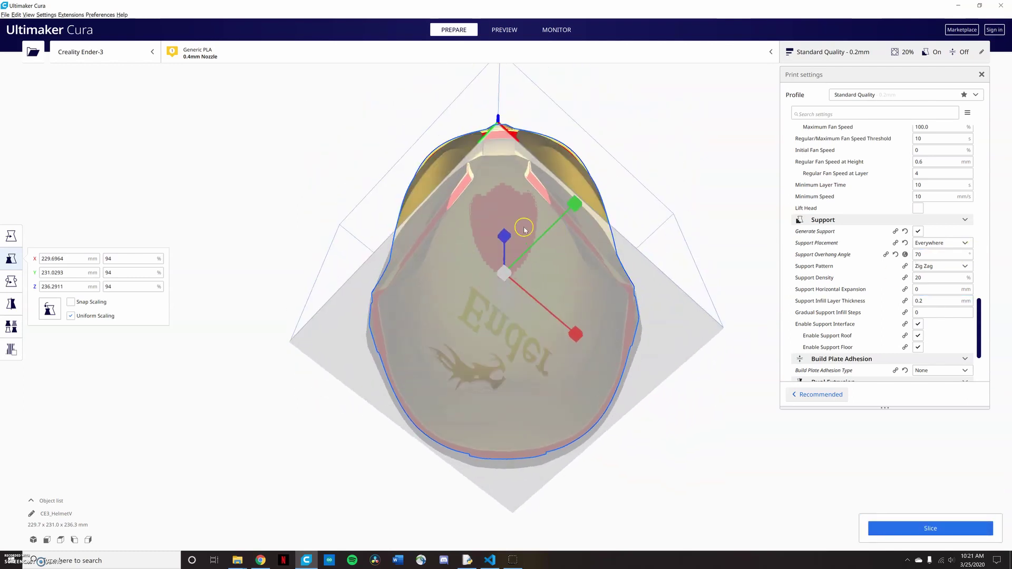
{"action": "right_click_drag", "start_coordinate": [499, 226], "coordinate": [325, 203]}
{"action": "right_click_drag", "start_coordinate": [489, 263], "coordinate": [477, 430]}
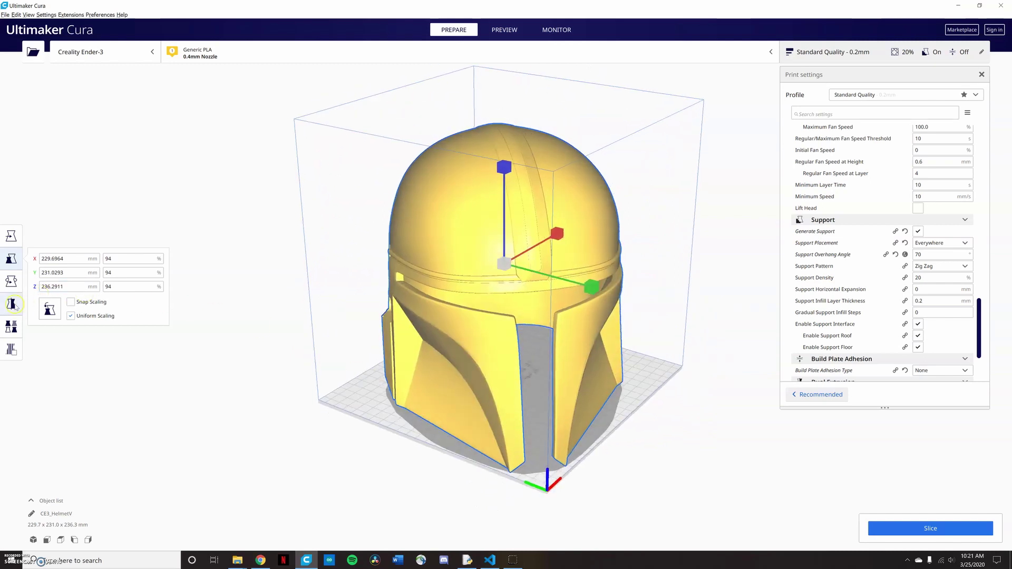
Place a support blocker on the overhang patch inside the top of the helmet's dome.
{"action": "left_click", "coordinate": [8, 352]}
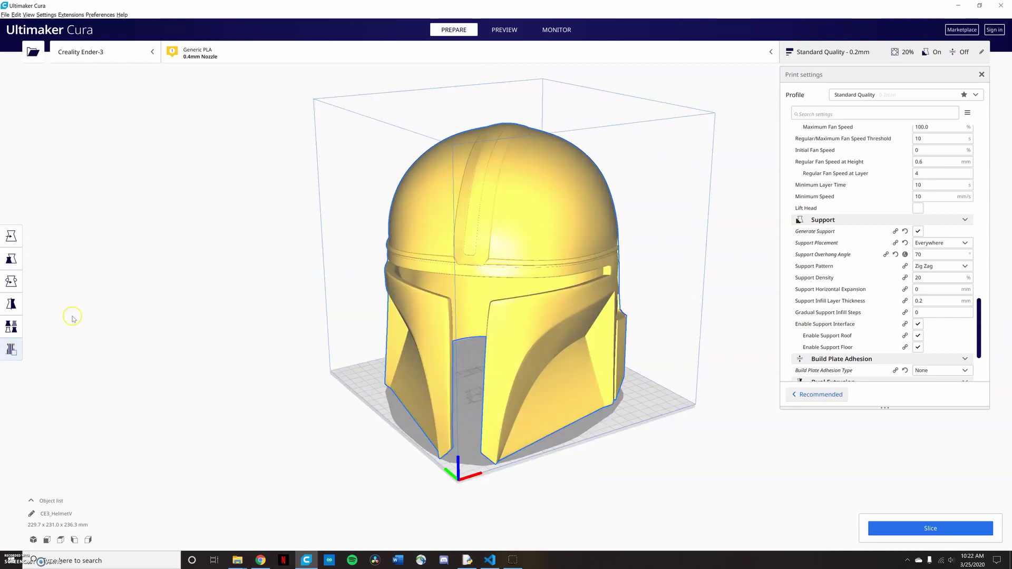
{"action": "scroll", "coordinate": [515, 247], "scroll_direction": "up", "scroll_amount": 10}
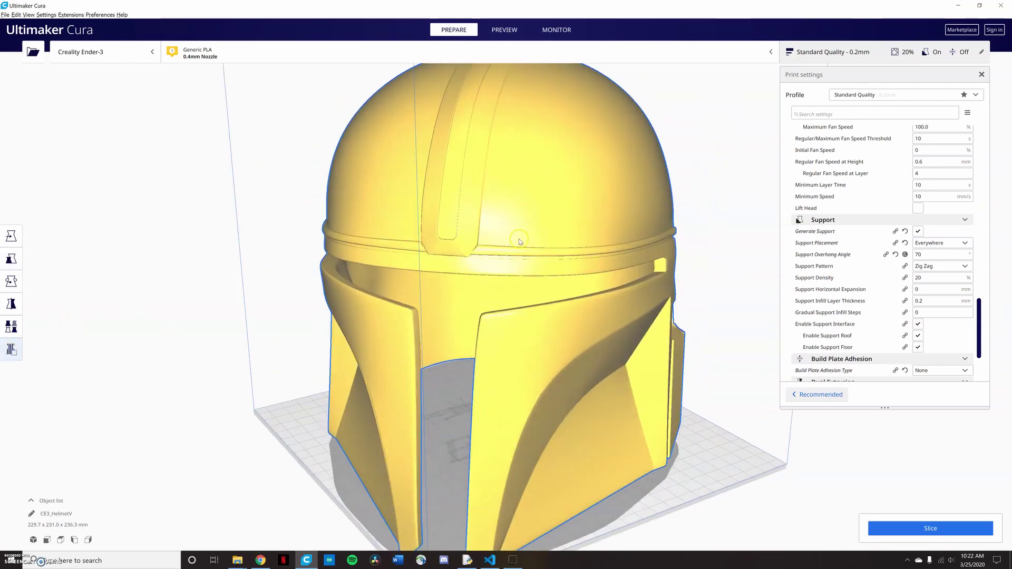
{"action": "scroll", "coordinate": [569, 272], "scroll_direction": "up", "scroll_amount": 8}
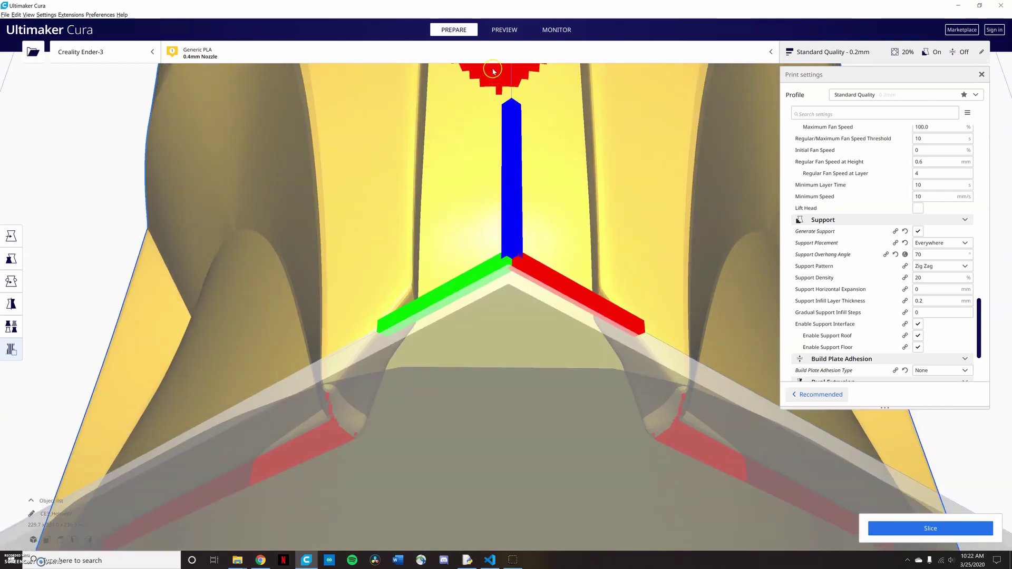
{"action": "scroll", "coordinate": [528, 126], "scroll_direction": "down", "scroll_amount": 8}
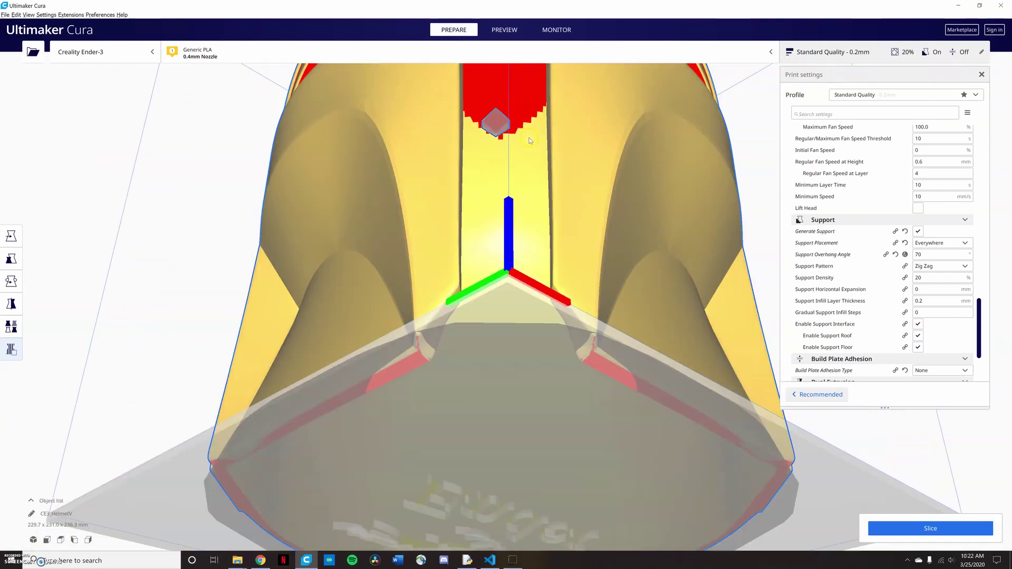
{"action": "scroll", "coordinate": [529, 152], "scroll_direction": "up", "scroll_amount": 8}
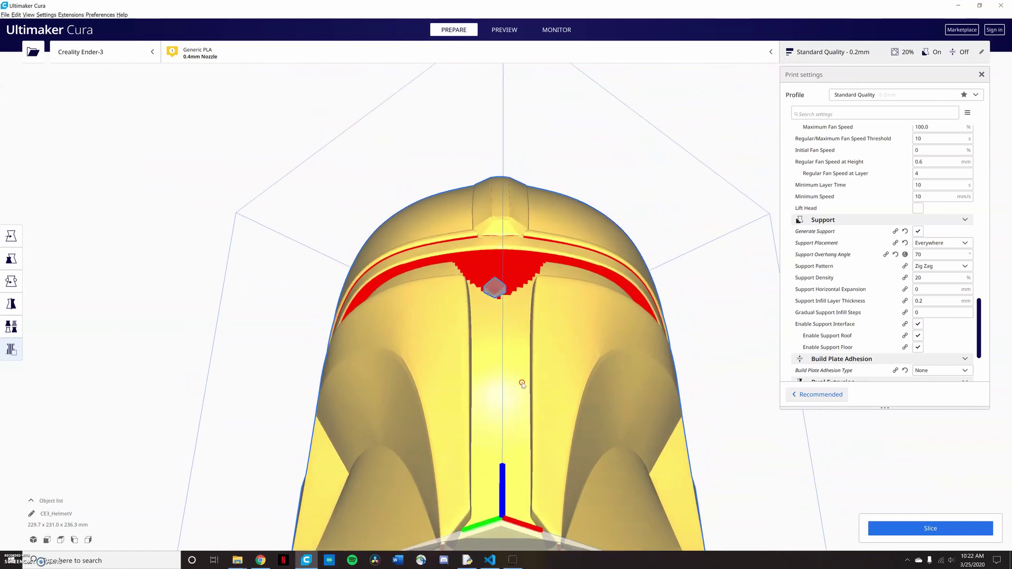
{"action": "scroll", "coordinate": [490, 251], "scroll_direction": "up", "scroll_amount": 3}
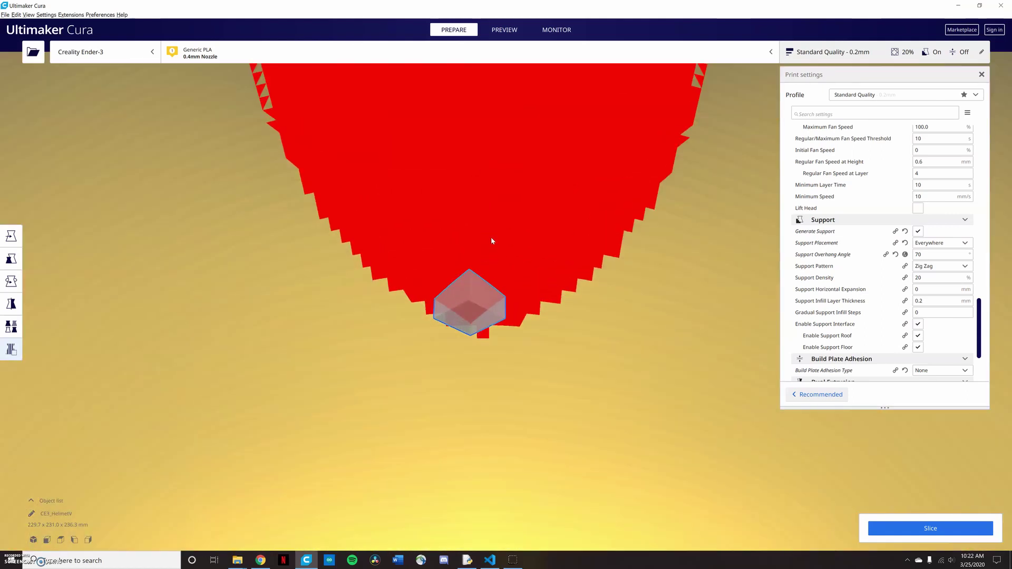
Select the support blocker and scale it uniformly to about 70 mm.
{"action": "right_click_drag", "start_coordinate": [491, 238], "coordinate": [464, 316]}
{"action": "left_click", "coordinate": [441, 412], "text": "ctrl"}
{"action": "left_click", "coordinate": [10, 260]}
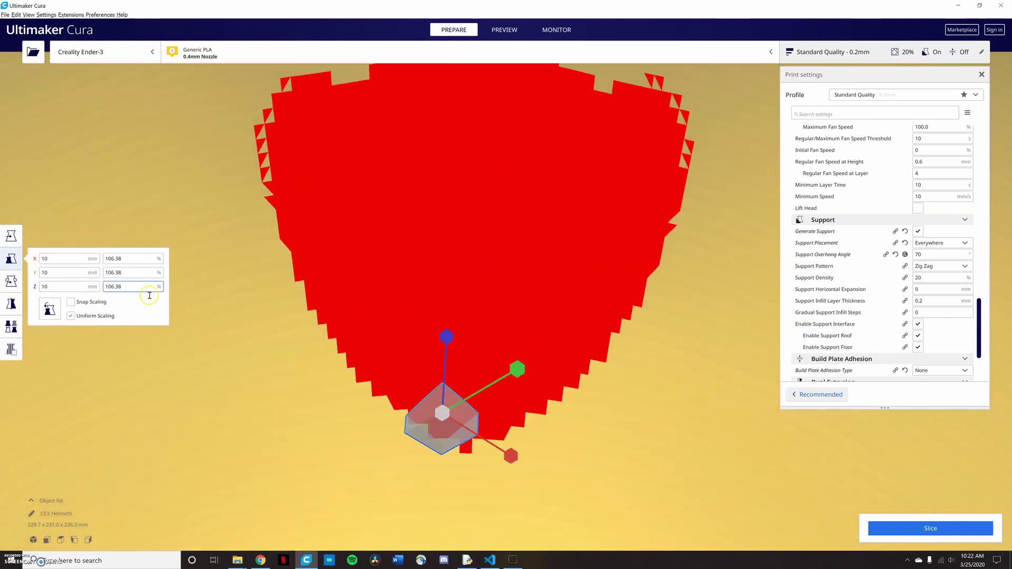
{"action": "left_click_drag", "start_coordinate": [446, 336], "coordinate": [511, 159]}
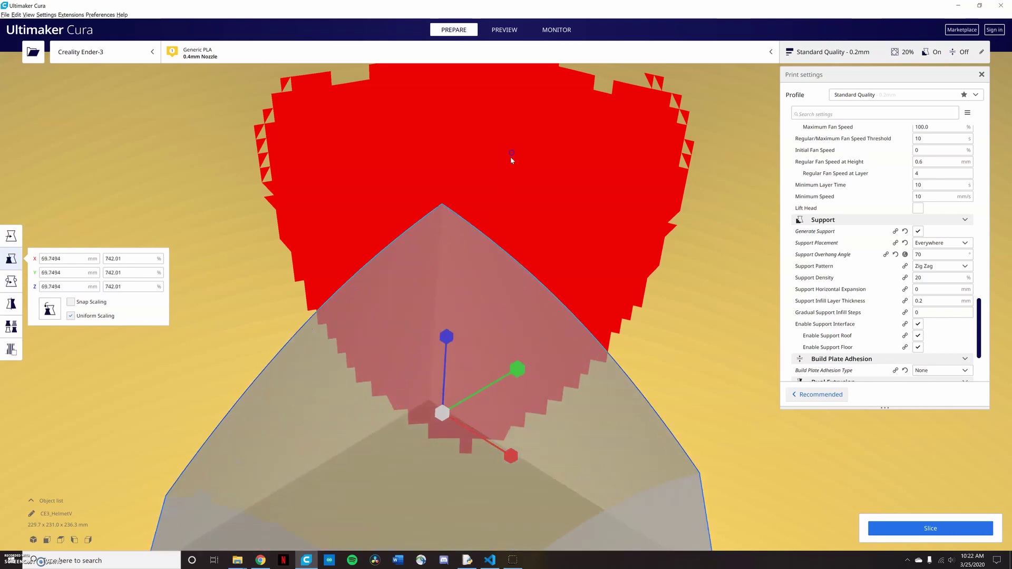
Move the support blocker over the middle of the helmet's dome, to about X -0.2 and Y 14.6 mm.
{"action": "left_click", "coordinate": [15, 234]}
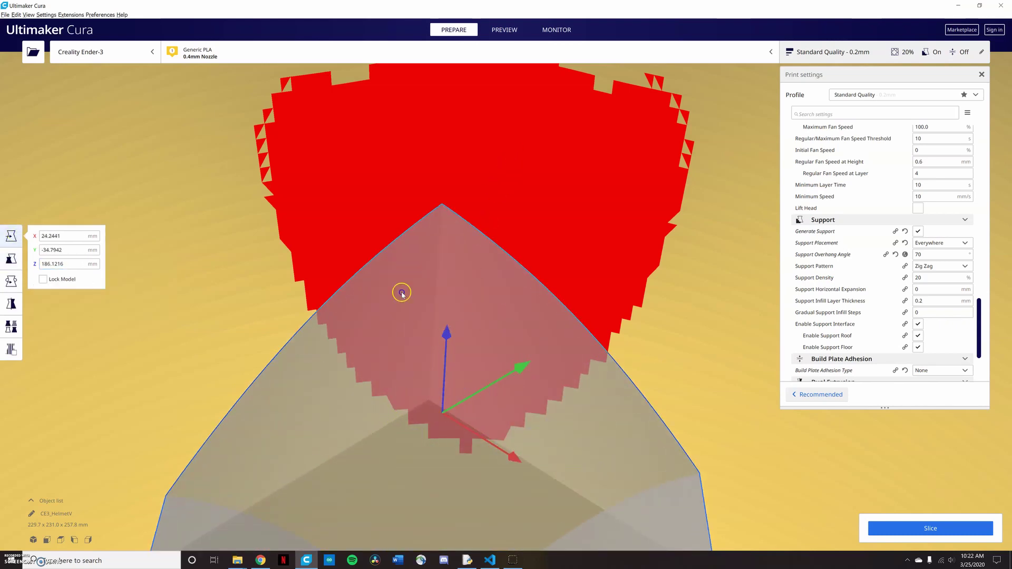
{"action": "scroll", "coordinate": [450, 375], "scroll_direction": "down", "scroll_amount": 10}
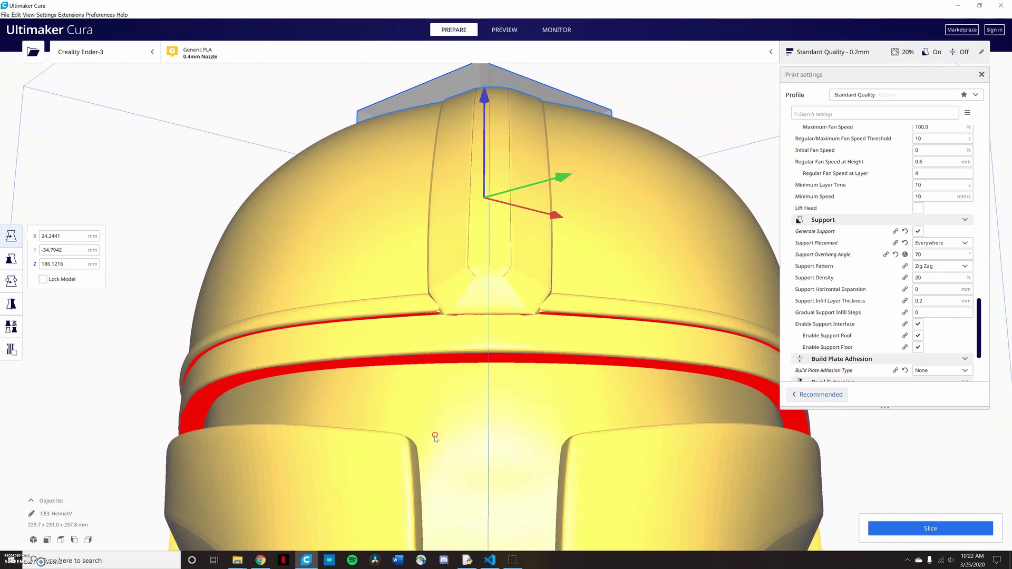
{"action": "scroll", "coordinate": [447, 375], "scroll_direction": "down", "scroll_amount": 10}
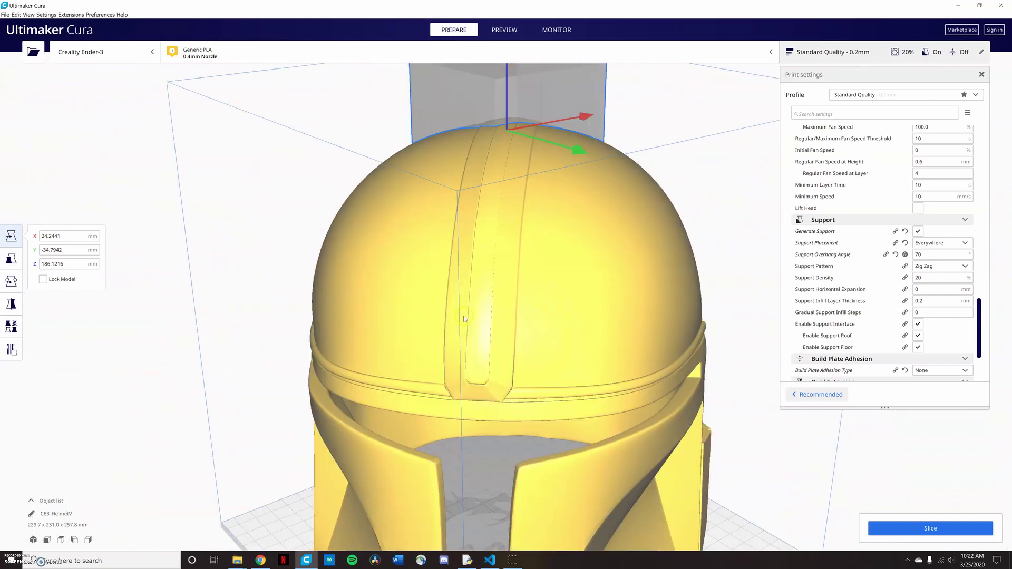
{"action": "right_click_drag", "start_coordinate": [503, 233], "coordinate": [640, 140]}
{"action": "left_click_drag", "start_coordinate": [639, 140], "coordinate": [604, 181]}
{"action": "right_click_drag", "start_coordinate": [604, 181], "coordinate": [517, 257]}
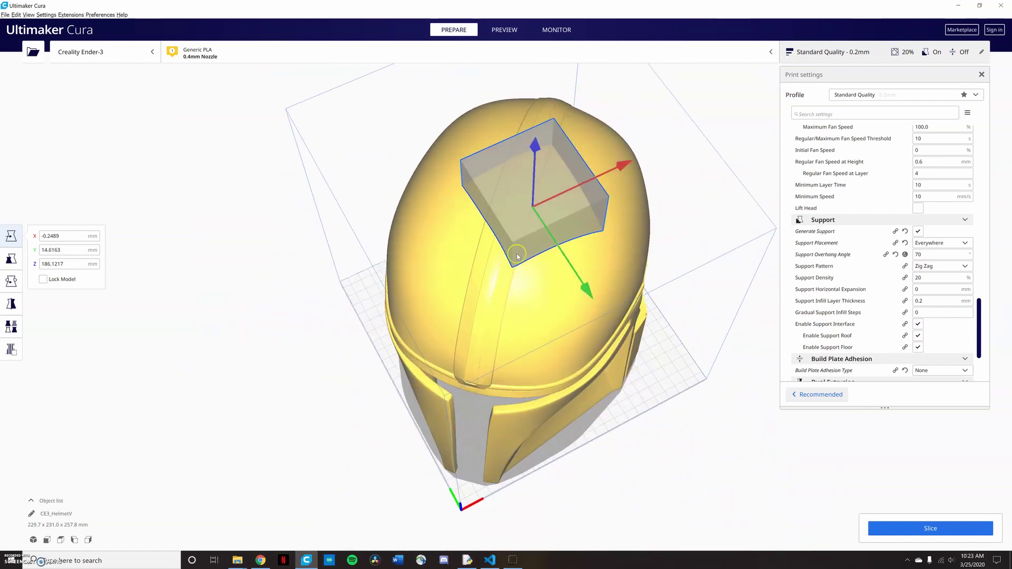
Enlarge the support blocker uniformly to about 98 mm and shift it slightly to cover the overhang patch under the dome.
{"action": "left_click", "coordinate": [14, 264]}
{"action": "left_click_drag", "start_coordinate": [535, 204], "coordinate": [566, 174]}
{"action": "right_click_drag", "start_coordinate": [651, 218], "coordinate": [665, 148]}
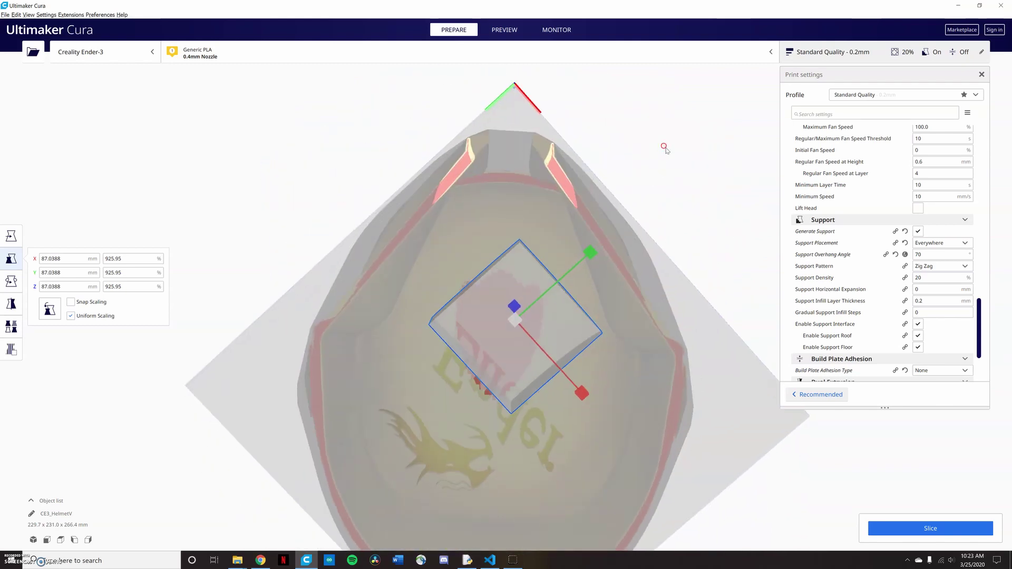
{"action": "left_click", "coordinate": [8, 237]}
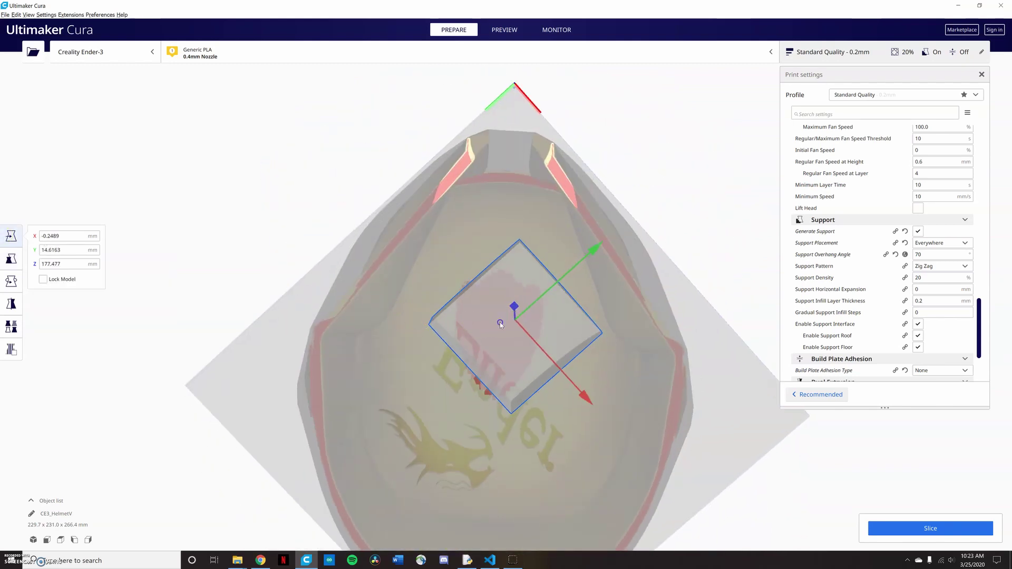
{"action": "mouse_move", "coordinate": [500, 322]}
{"action": "left_mouse_down"}
{"action": "mouse_move", "coordinate": [480, 334]}
{"action": "mouse_move", "coordinate": [511, 318]}
{"action": "mouse_move", "coordinate": [500, 326]}
{"action": "left_mouse_up"}
{"action": "left_click", "coordinate": [23, 261]}
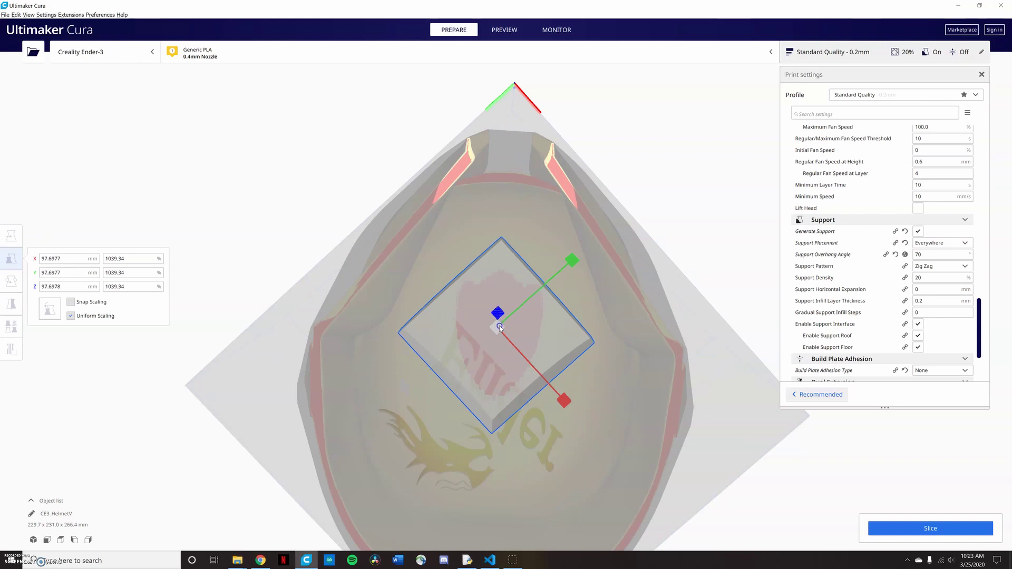
Turn off uniform scaling and stretch the support blocker vertically to about 552 mm, through the full height of the helmet.
{"action": "scroll", "coordinate": [496, 311], "scroll_direction": "down", "scroll_amount": 3}
{"action": "right_click_drag", "start_coordinate": [496, 311], "coordinate": [457, 440]}
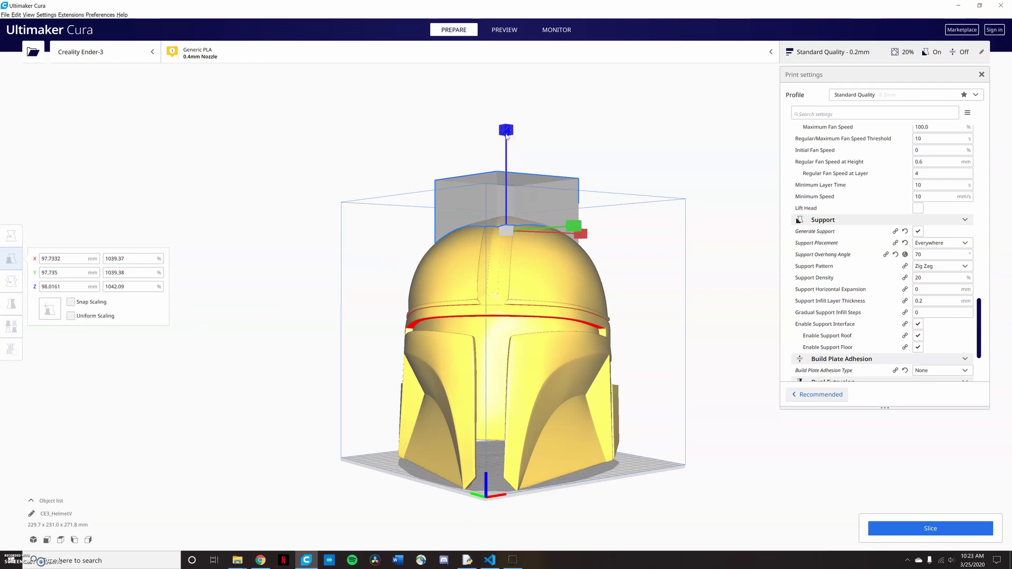
{"action": "left_click_drag", "start_coordinate": [506, 135], "coordinate": [502, 14]}
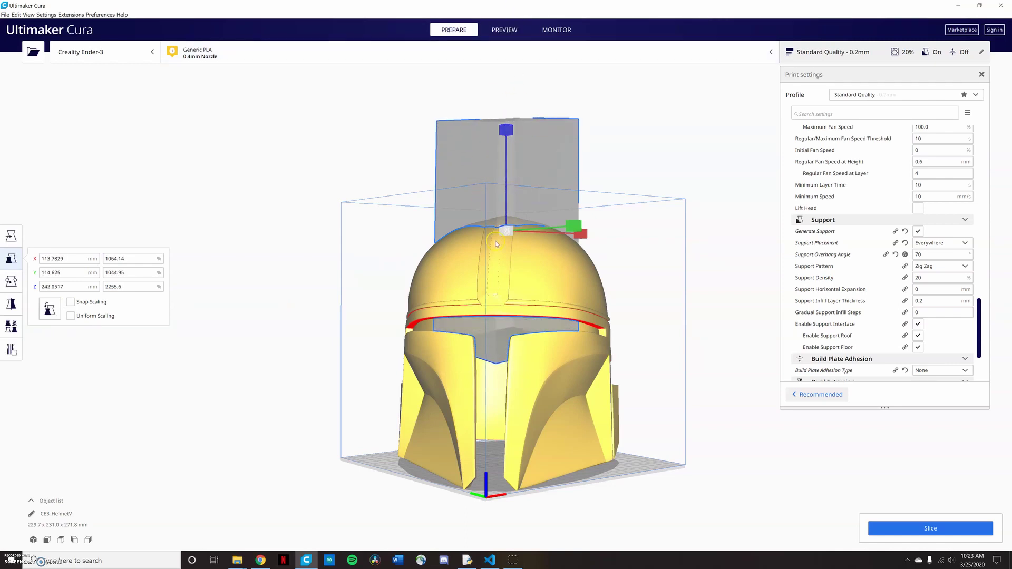
{"action": "scroll", "coordinate": [508, 211], "scroll_direction": "down", "scroll_amount": 2}
{"action": "left_click_drag", "start_coordinate": [506, 142], "coordinate": [505, 63]}
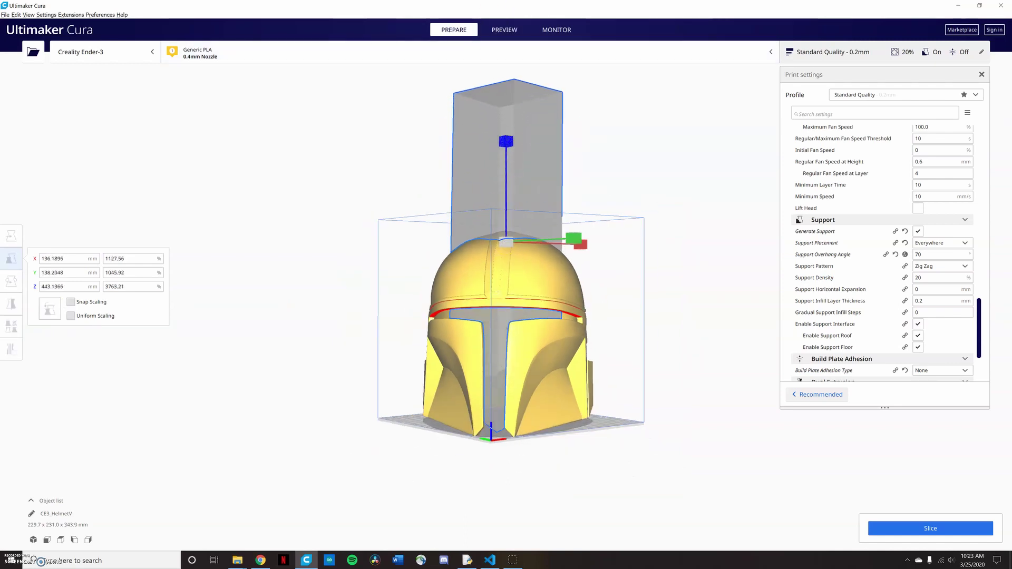
{"action": "left_click_drag", "start_coordinate": [508, 145], "coordinate": [499, 84]}
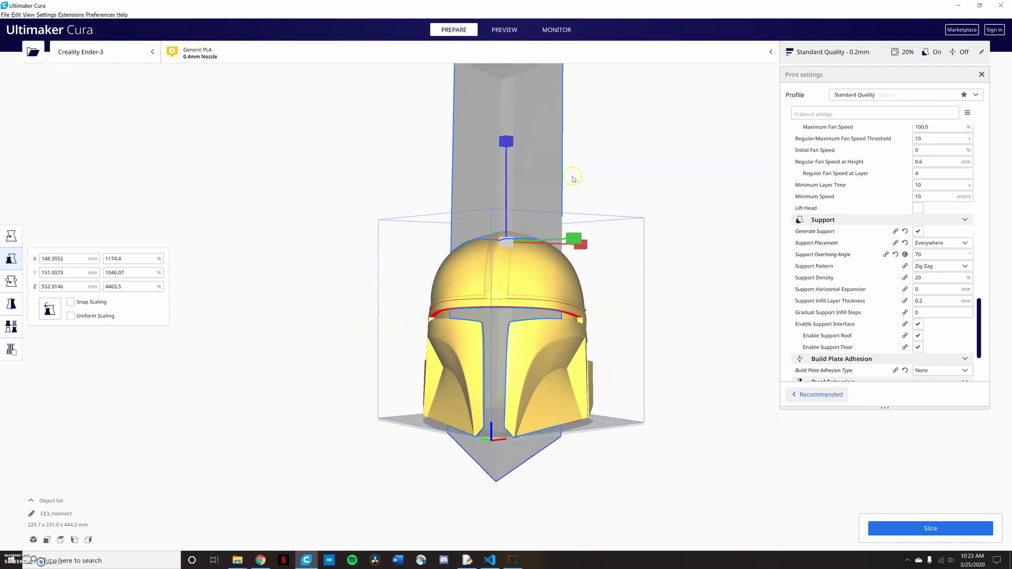
Enlarge the support blocker to about 168 × 172 mm and 729 mm tall, and slice the model.
{"action": "right_click_drag", "start_coordinate": [626, 276], "coordinate": [531, 207]}
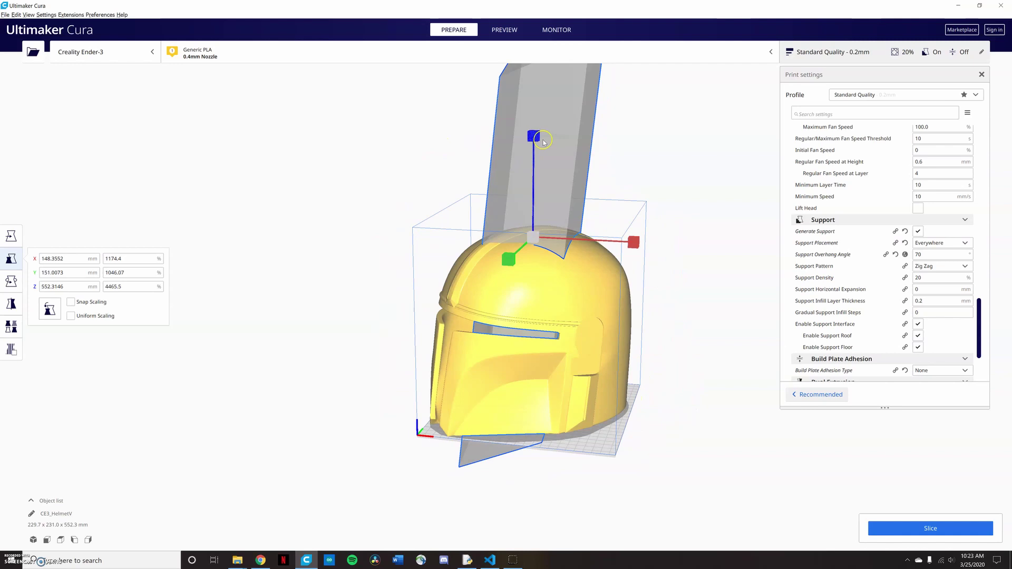
{"action": "right_click_drag", "start_coordinate": [528, 104], "coordinate": [212, 78]}
{"action": "right_click_drag", "start_coordinate": [492, 189], "coordinate": [458, 343]}
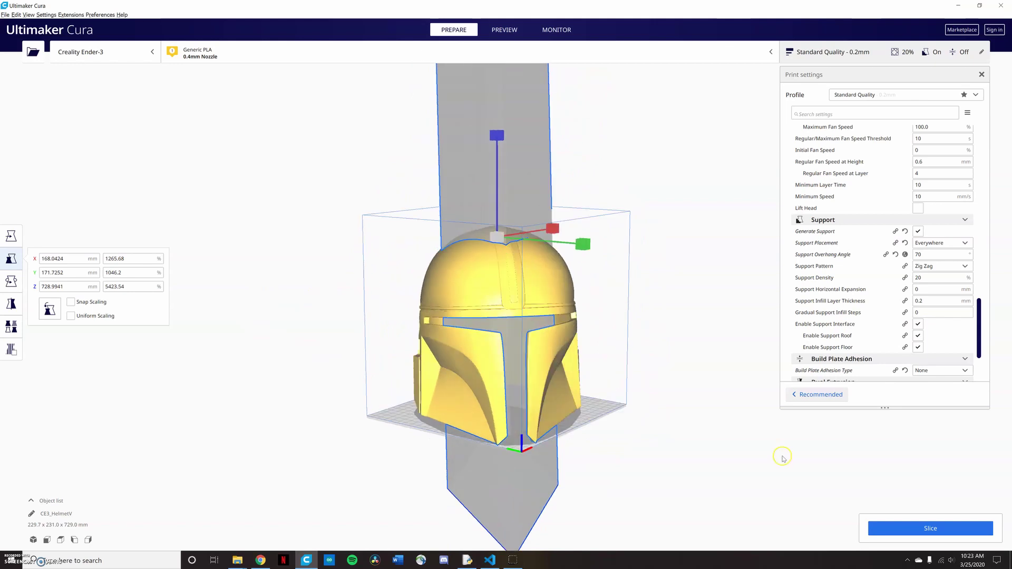
{"action": "left_click", "coordinate": [872, 529]}
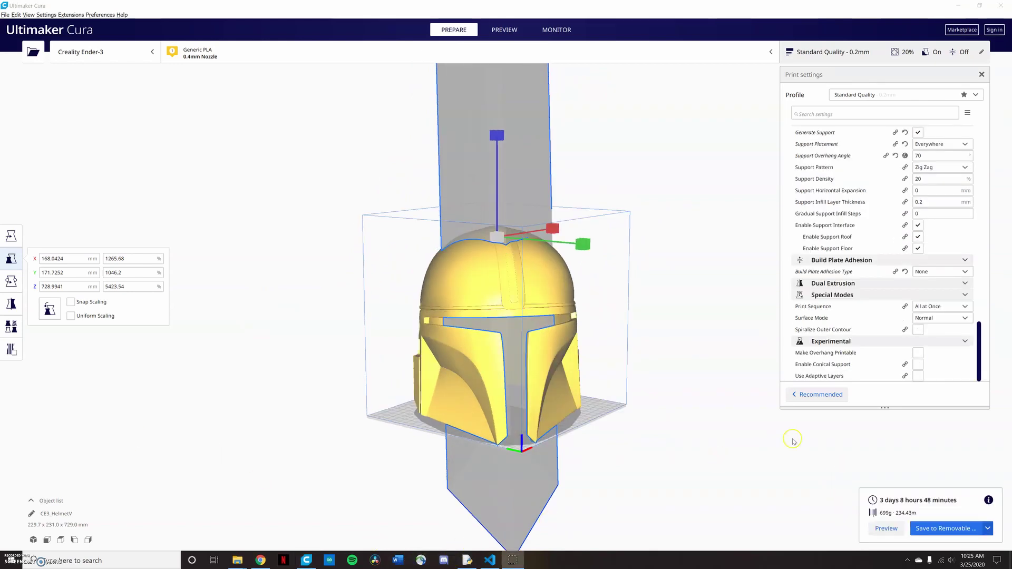
{"action": "right_click_drag", "start_coordinate": [633, 475], "coordinate": [658, 486]}
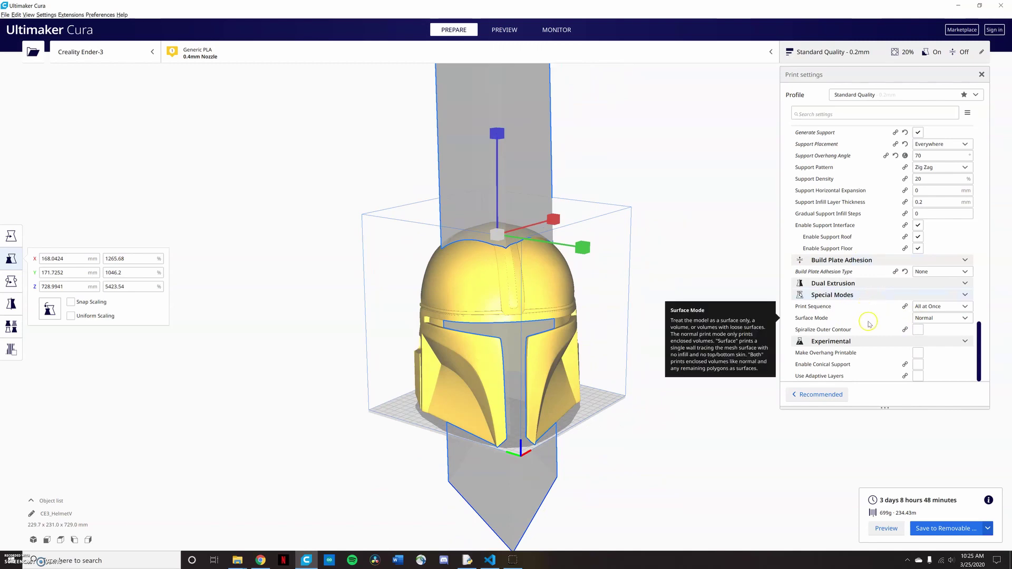
Set the print speed to 75 mm/s.
{"action": "scroll", "coordinate": [878, 322], "scroll_direction": "up", "scroll_amount": 2}
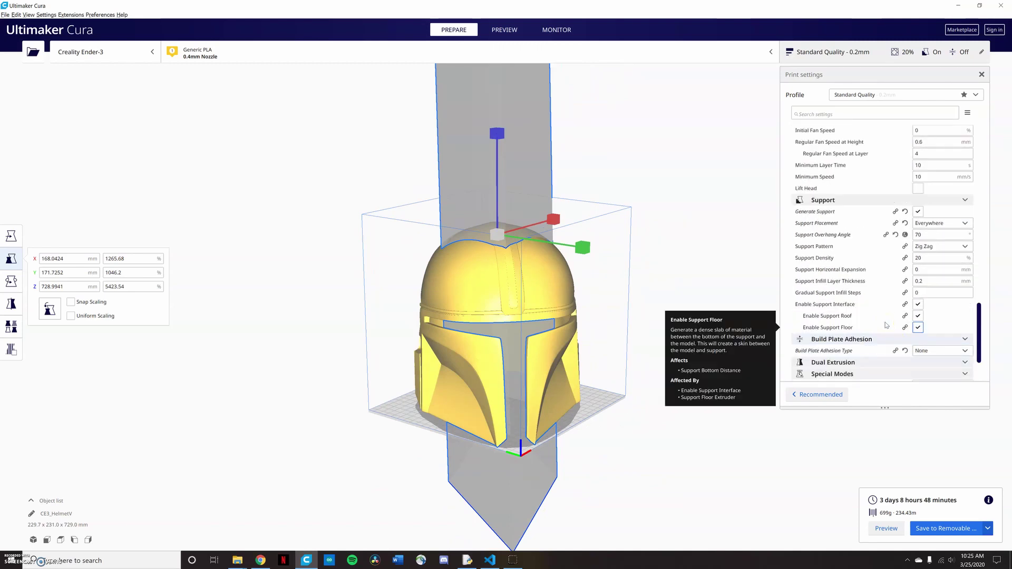
{"action": "scroll", "coordinate": [883, 330], "scroll_direction": "up", "scroll_amount": 3}
{"action": "scroll", "coordinate": [878, 336], "scroll_direction": "up", "scroll_amount": 4}
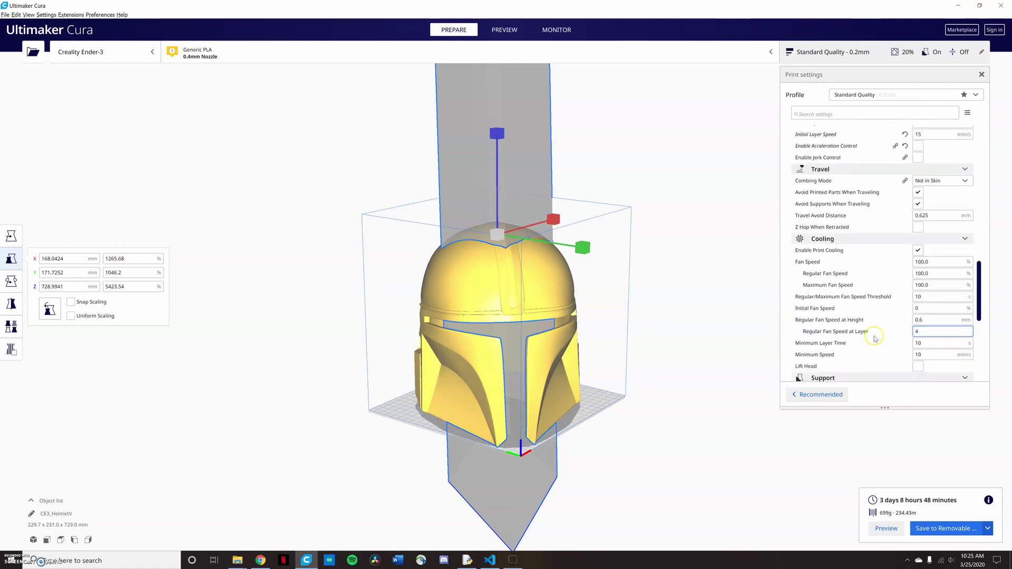
{"action": "scroll", "coordinate": [917, 296], "scroll_direction": "up", "scroll_amount": 9}
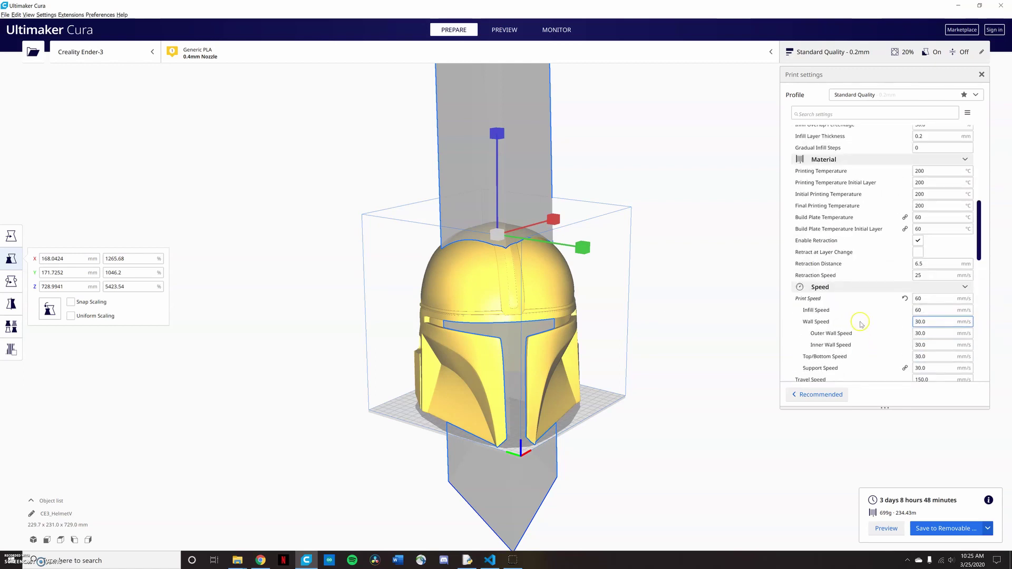
{"action": "scroll", "coordinate": [928, 310], "scroll_direction": "down", "scroll_amount": 2}
{"action": "double_click", "coordinate": [918, 239]}
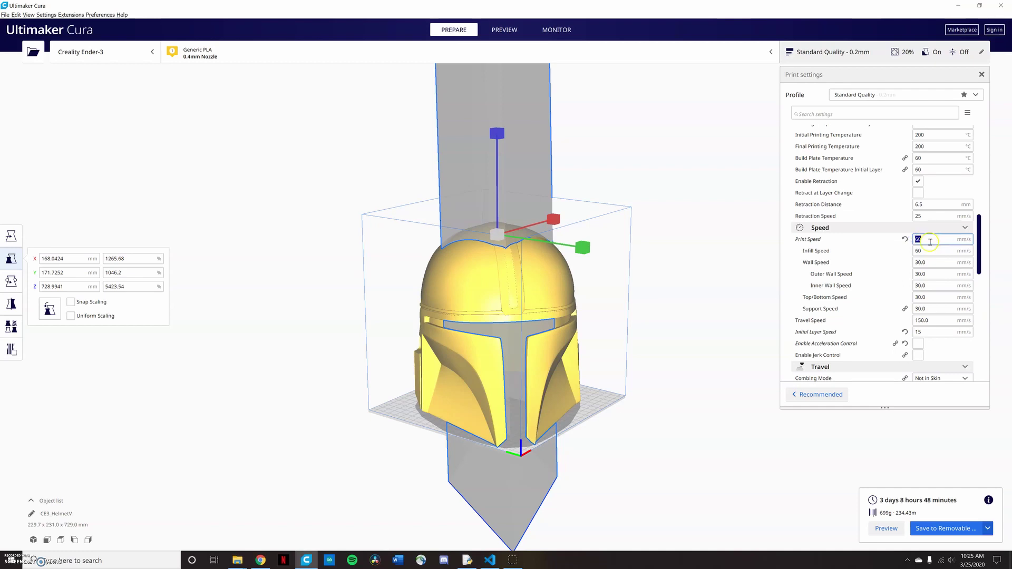
{"action": "type", "text": "756"}
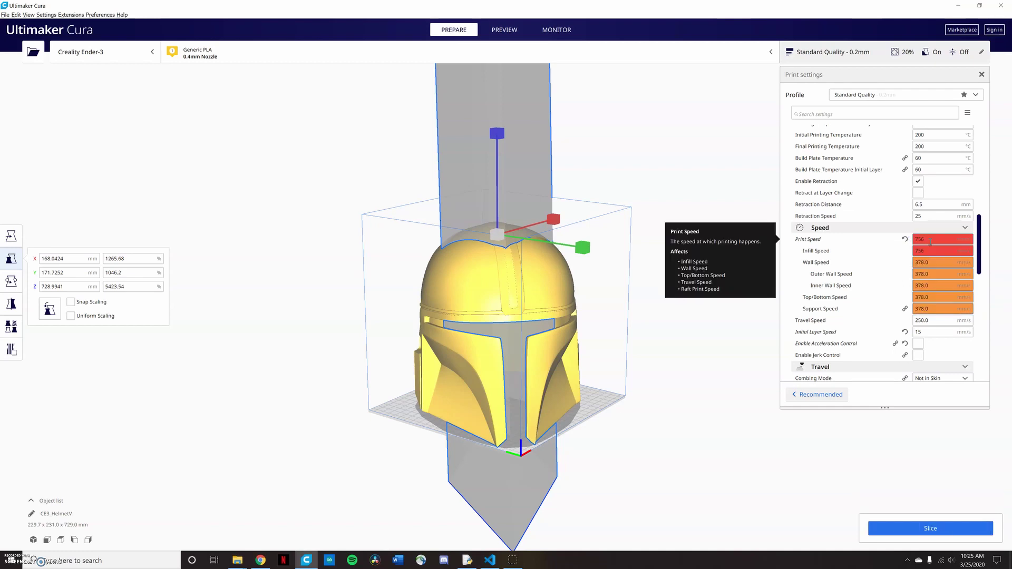
{"action": "key", "text": "BackSpace"}
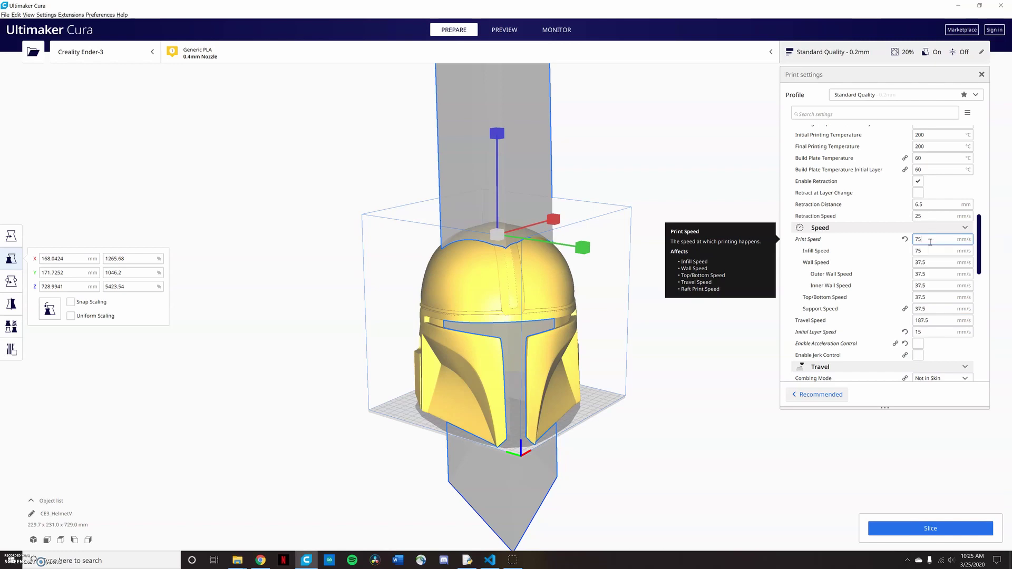
{"action": "left_click", "coordinate": [965, 250]}
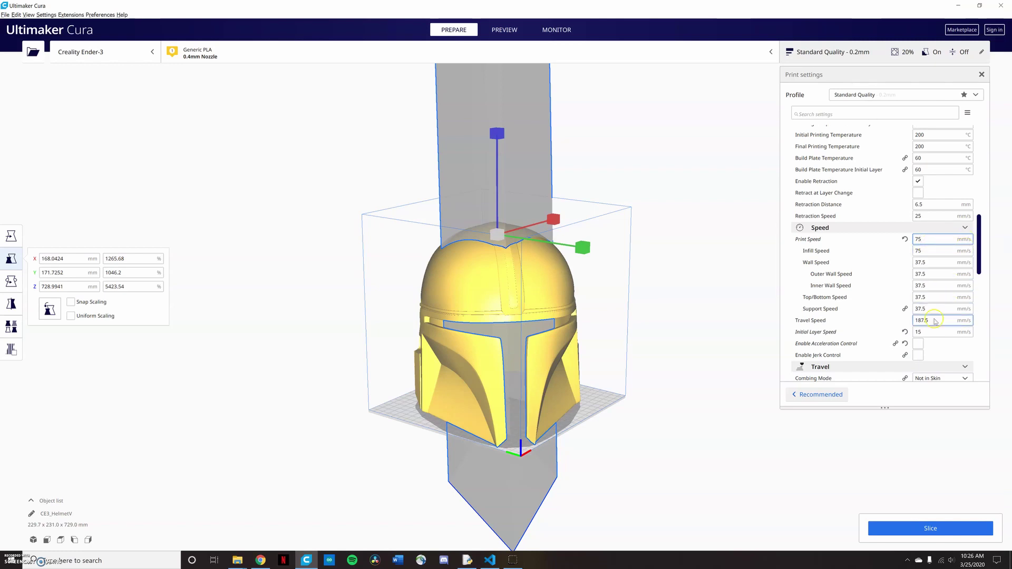
Check the printing temperature and set the infill density to 15%.
{"action": "scroll", "coordinate": [924, 315], "scroll_direction": "down", "scroll_amount": 1}
{"action": "scroll", "coordinate": [927, 280], "scroll_direction": "up", "scroll_amount": 5}
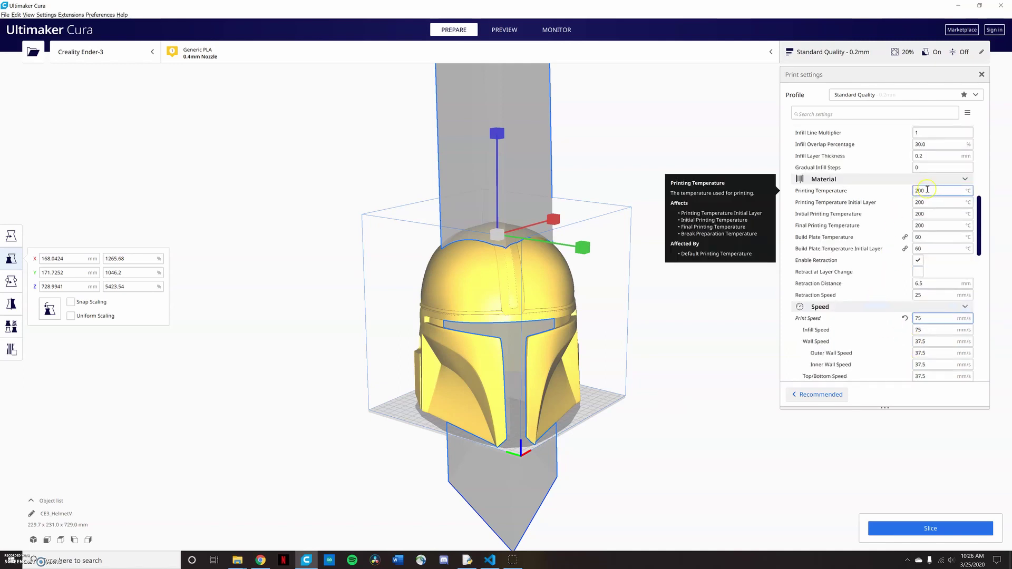
{"action": "left_click", "coordinate": [920, 191]}
{"action": "left_click", "coordinate": [939, 189]}
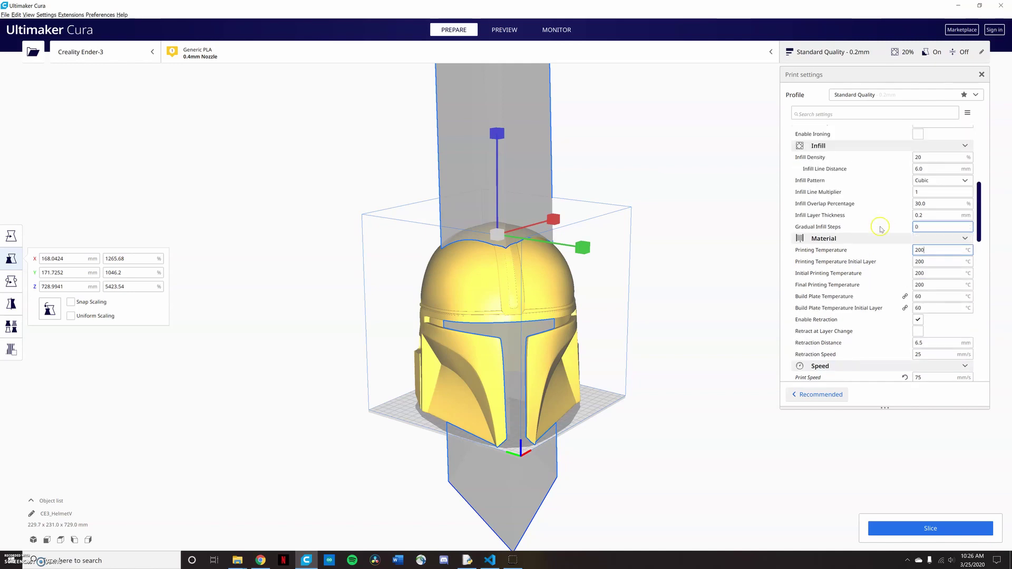
{"action": "scroll", "coordinate": [882, 232], "scroll_direction": "up", "scroll_amount": 3}
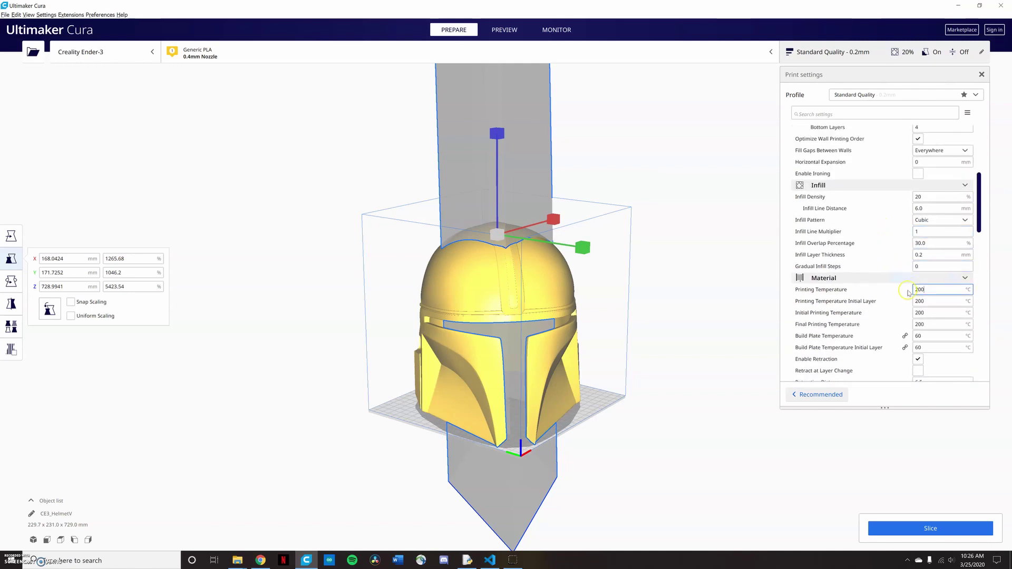
{"action": "scroll", "coordinate": [873, 298], "scroll_direction": "up", "scroll_amount": 2}
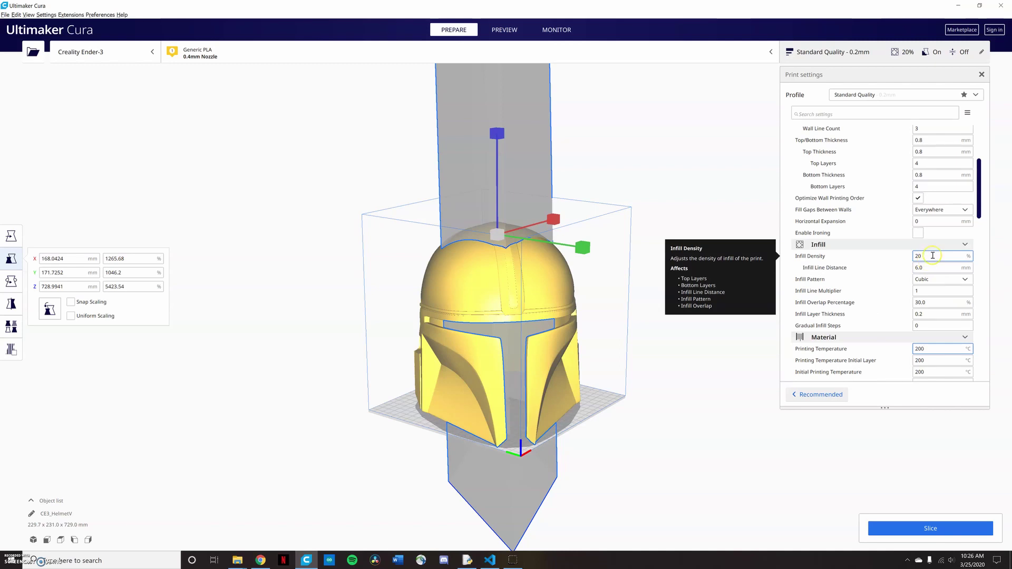
{"action": "double_click", "coordinate": [932, 255]}
{"action": "type", "text": "15"}
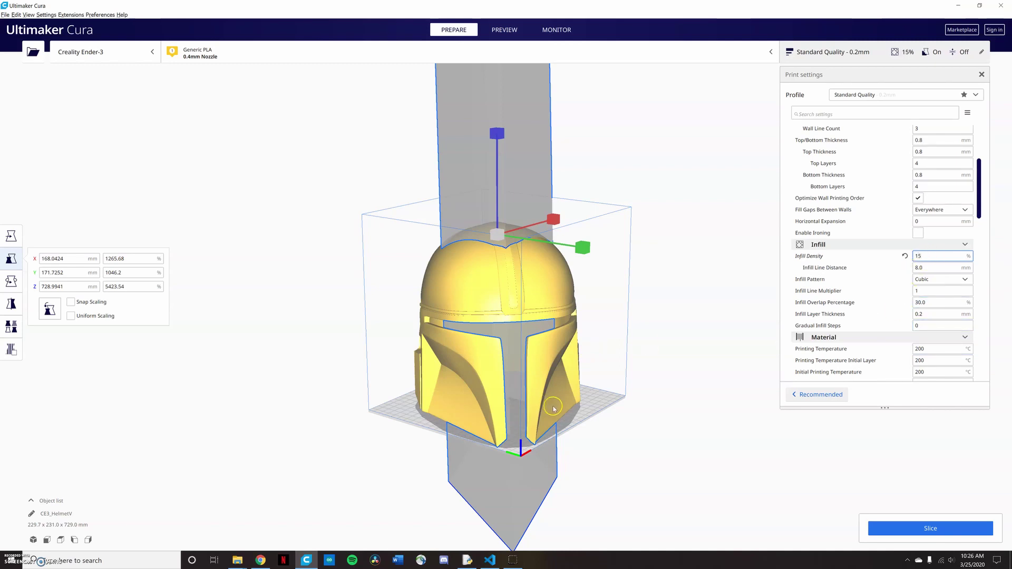
Review the remaining print settings, and slice the helmet again with the changed speed and infill.
{"action": "right_click_drag", "start_coordinate": [553, 406], "coordinate": [670, 374]}
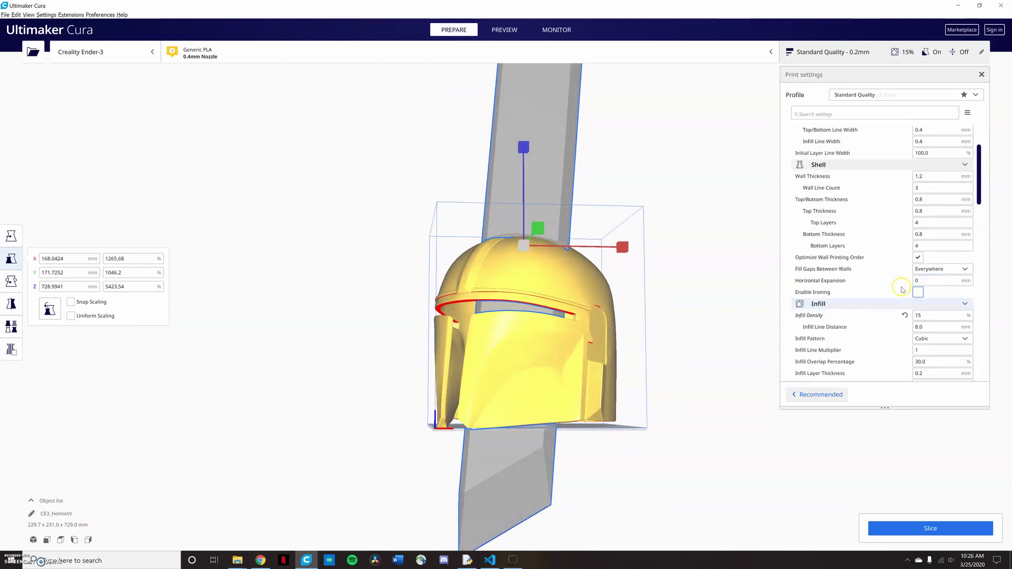
{"action": "scroll", "coordinate": [897, 296], "scroll_direction": "up", "scroll_amount": 5}
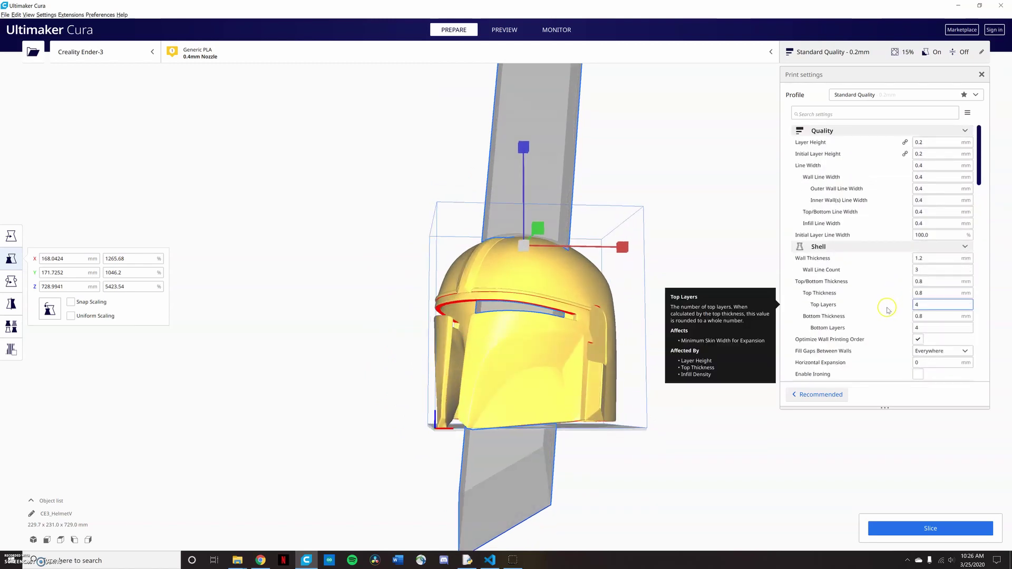
{"action": "scroll", "coordinate": [886, 311], "scroll_direction": "down", "scroll_amount": 10}
{"action": "scroll", "coordinate": [855, 339], "scroll_direction": "down", "scroll_amount": 10}
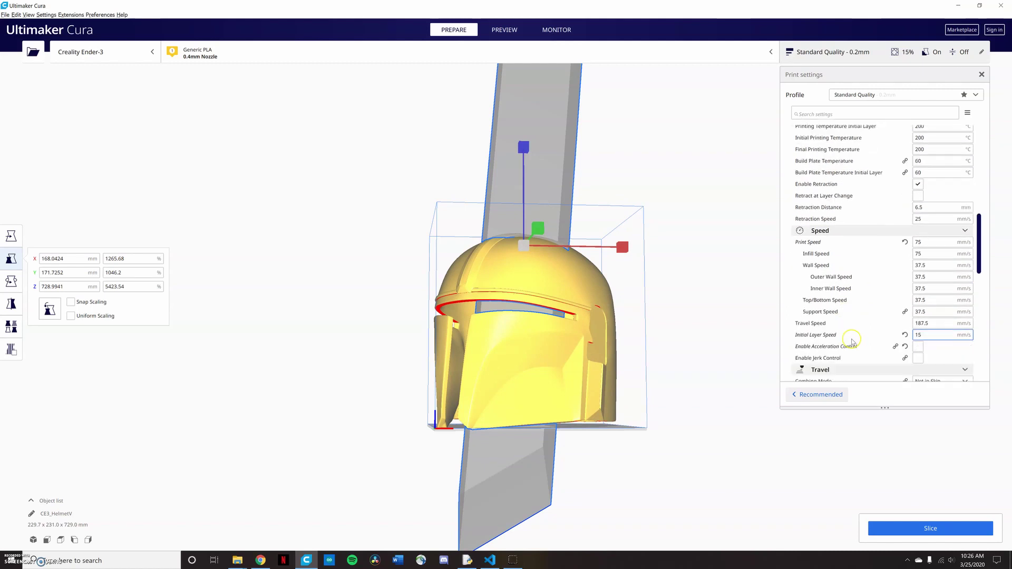
{"action": "scroll", "coordinate": [853, 342], "scroll_direction": "down", "scroll_amount": 8}
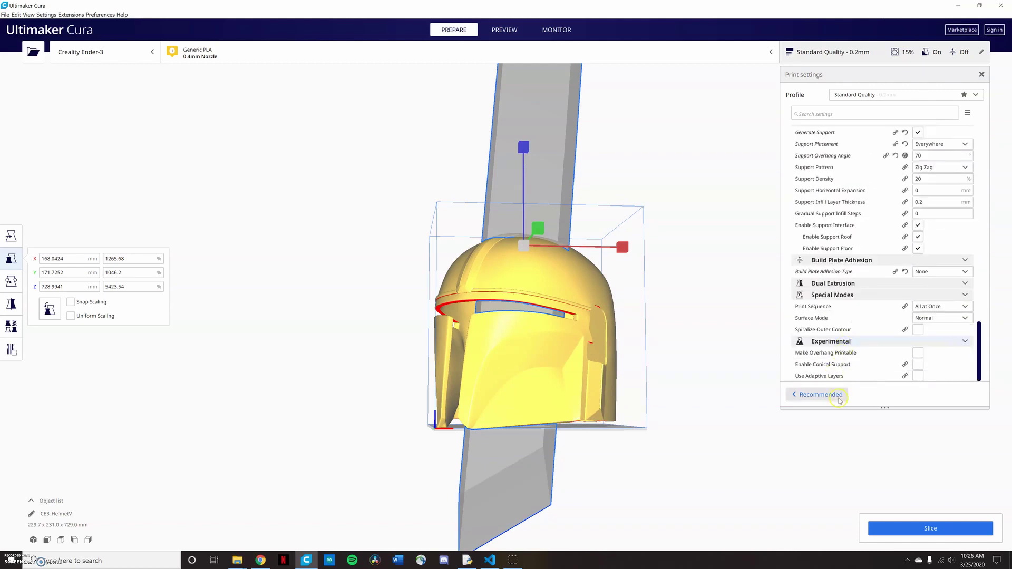
{"action": "left_click", "coordinate": [905, 530]}
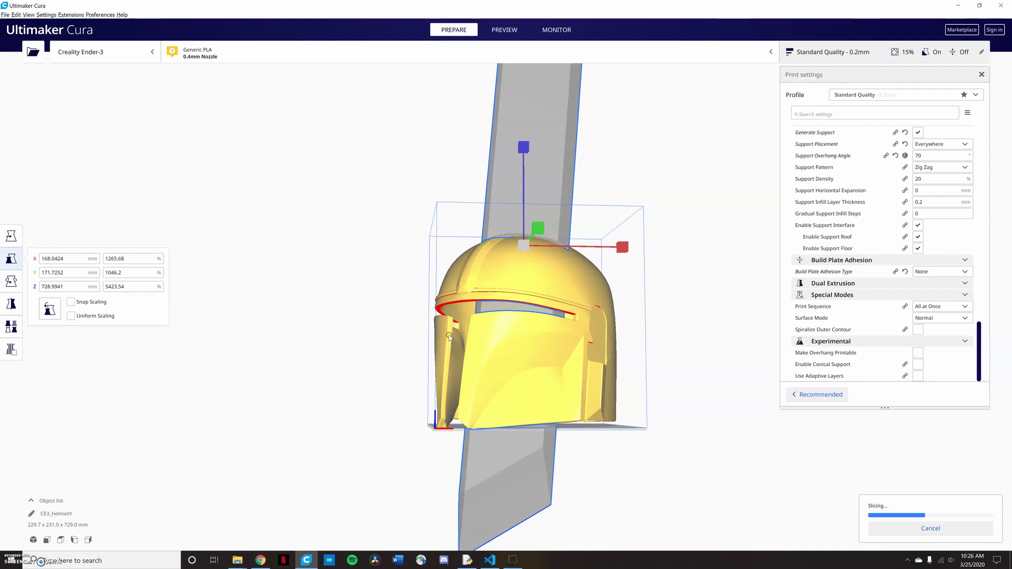
{"action": "right_click_drag", "start_coordinate": [448, 335], "coordinate": [537, 285]}
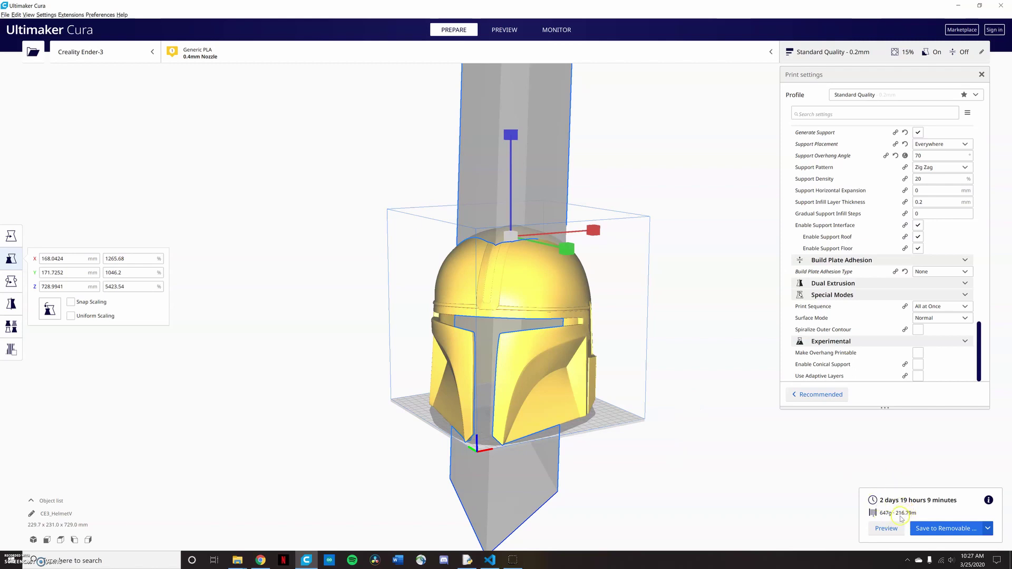
{"action": "right_click_drag", "start_coordinate": [717, 431], "coordinate": [626, 404]}
{"action": "left_click", "coordinate": [502, 375]}
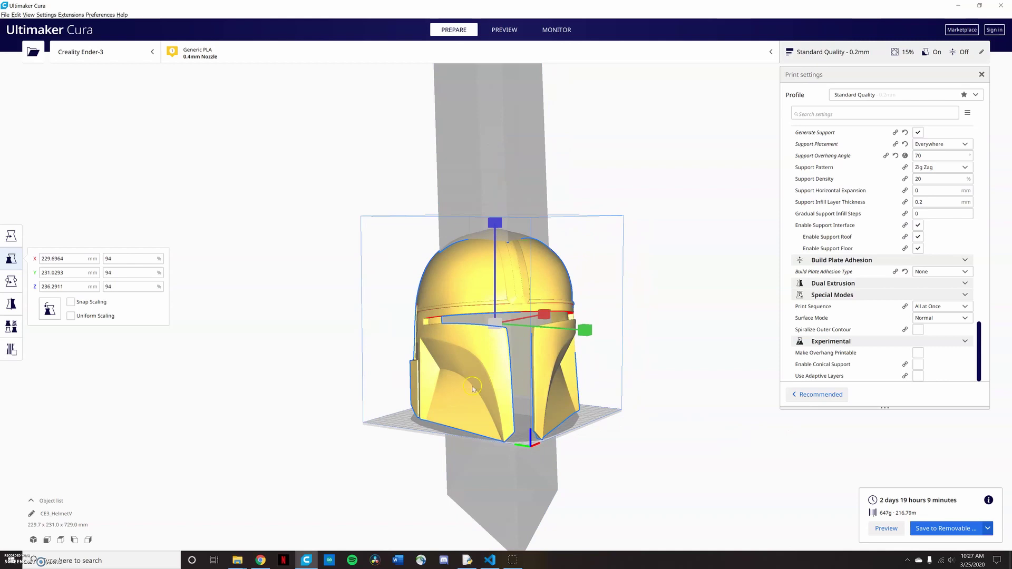
{"action": "right_click_drag", "start_coordinate": [691, 456], "coordinate": [664, 464]}
Save the sliced helmet to disk as the G-code file CE3_HelmetV in the 3D Objects "files" folder.
{"action": "left_click", "coordinate": [988, 529]}
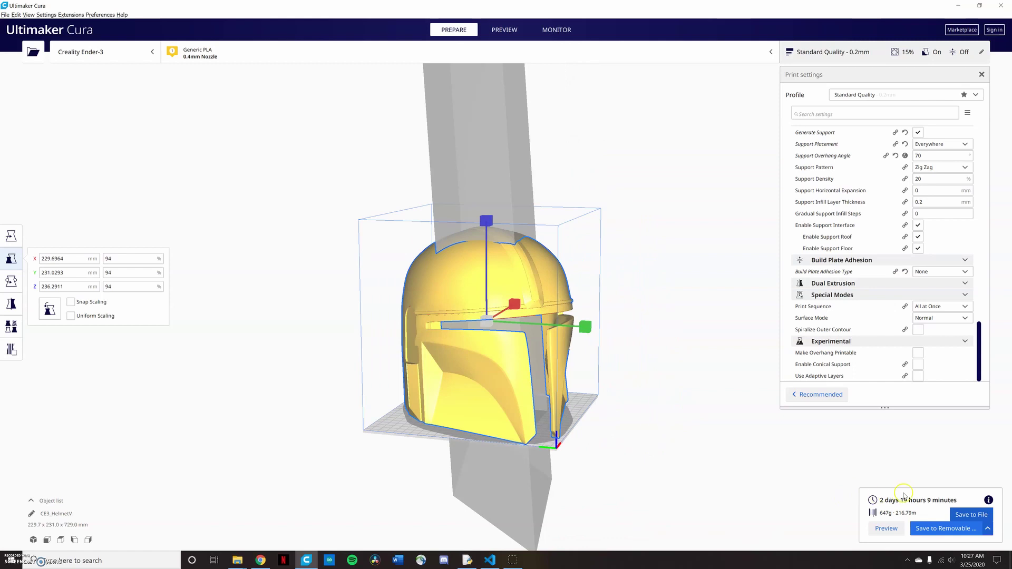
{"action": "left_click", "coordinate": [962, 516]}
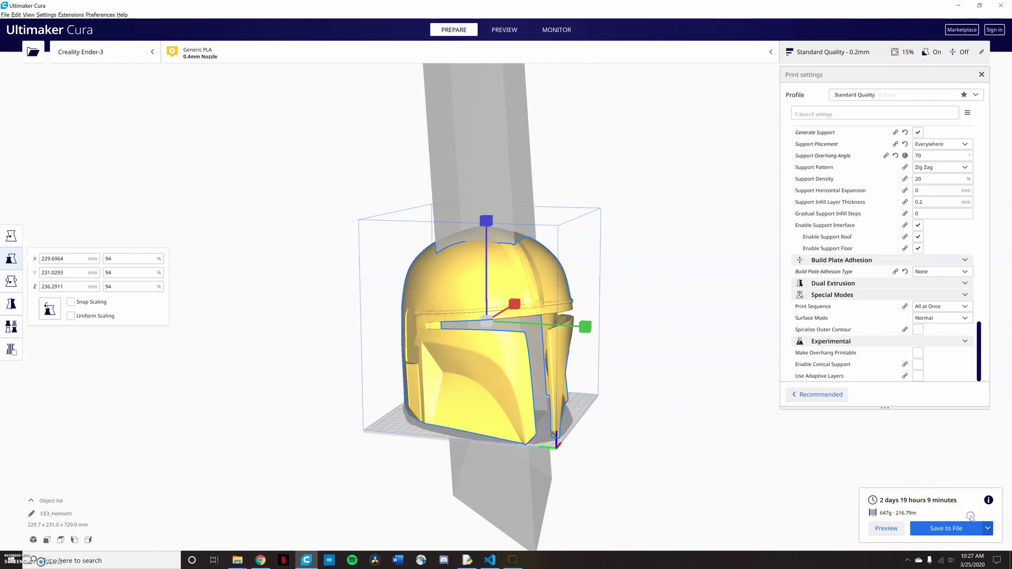
{"action": "left_click", "coordinate": [960, 532]}
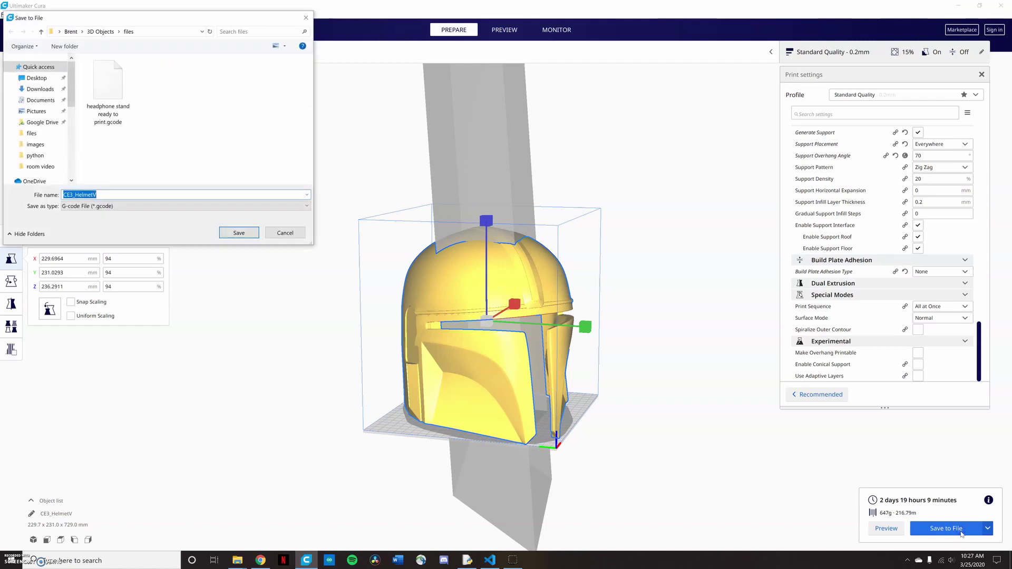
{"action": "left_click", "coordinate": [246, 238]}
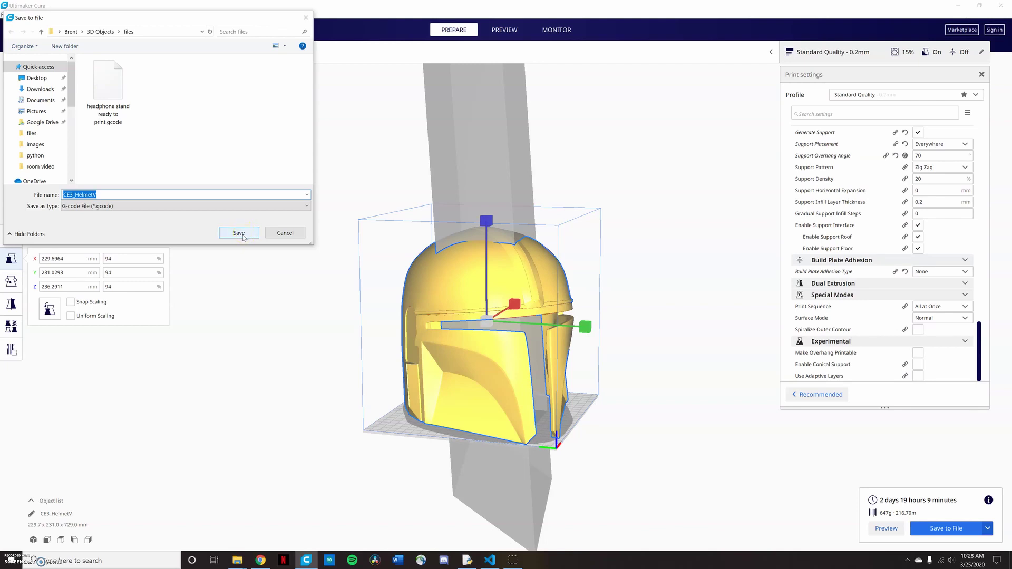
{"action": "left_click", "coordinate": [244, 238]}
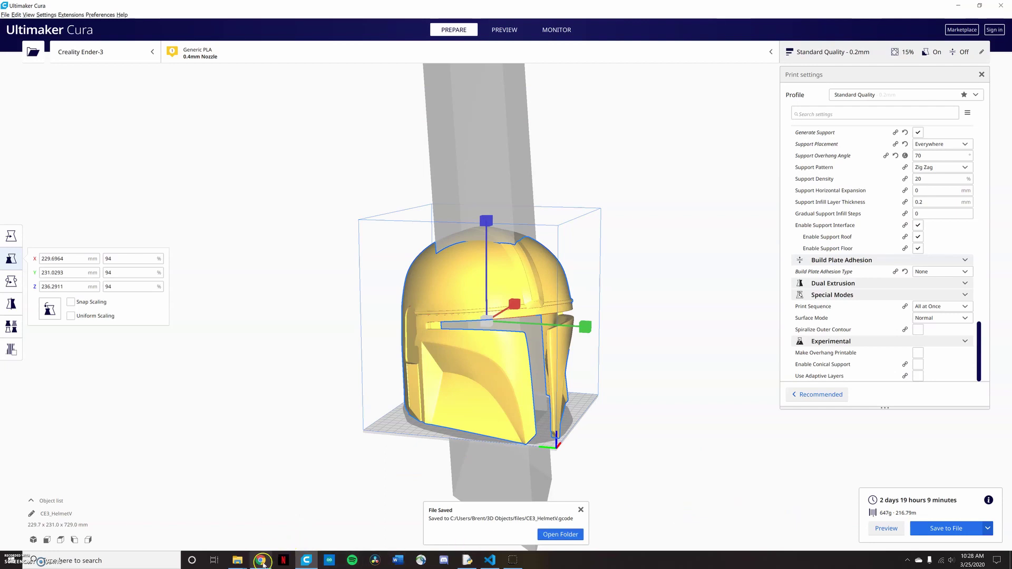
Switch to Chrome and show the YouTube video "3 Day Print With the Ender 3! Life Size Mandalorian Helmet".
{"action": "mouse_move", "coordinate": [261, 562]}
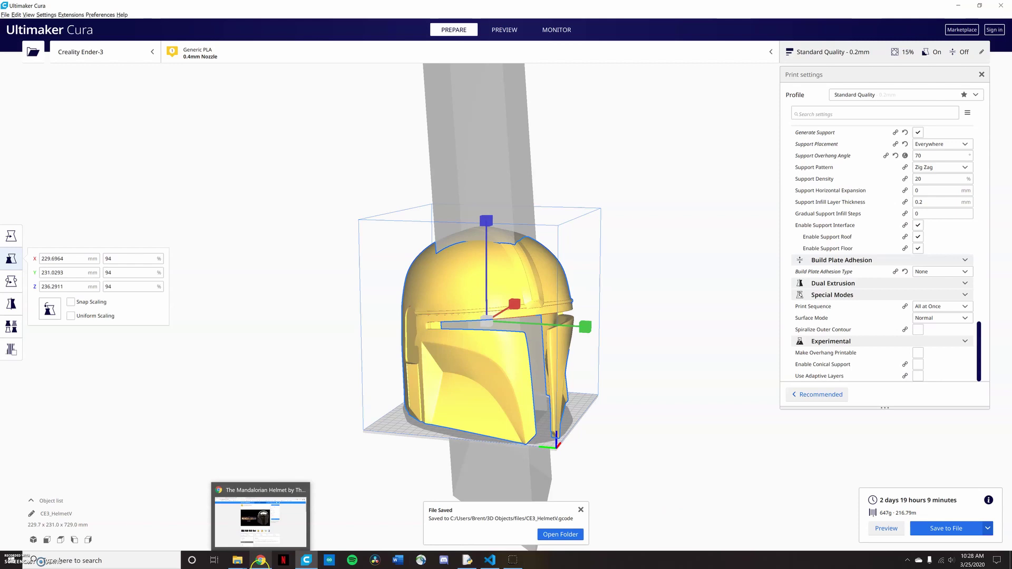
{"action": "left_click", "coordinate": [256, 563]}
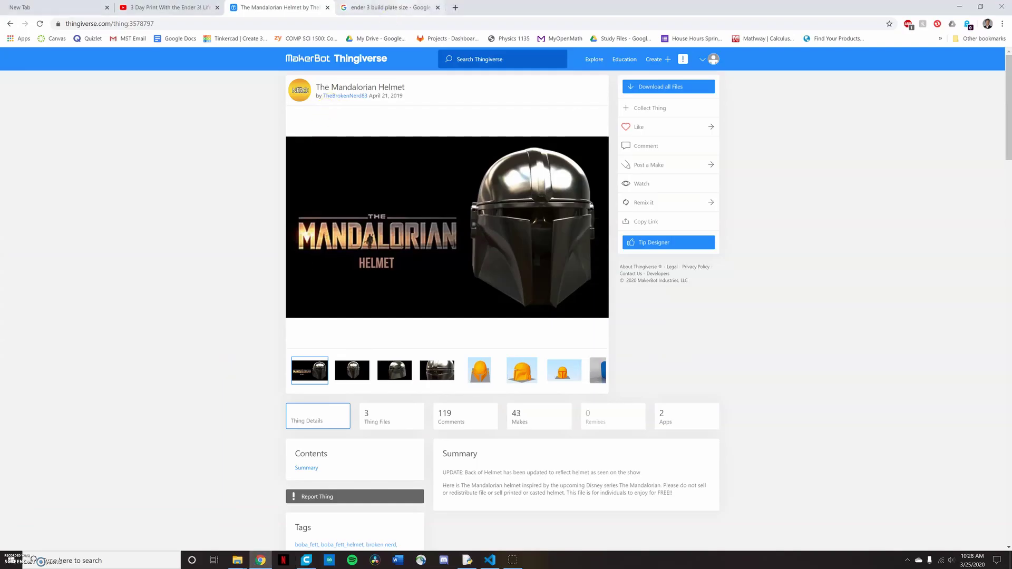
{"action": "left_click", "coordinate": [390, 7]}
{"action": "left_click", "coordinate": [167, 7]}
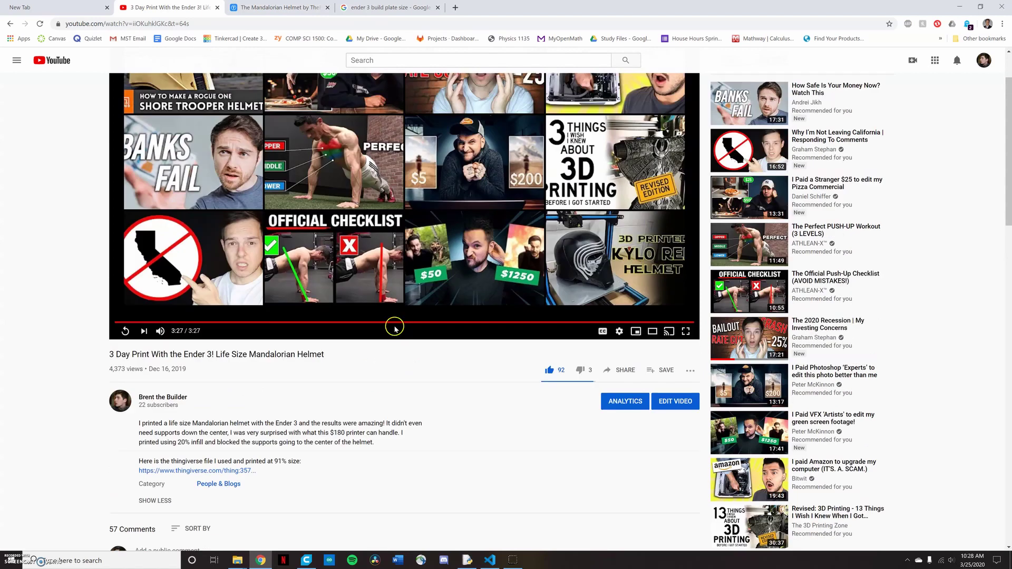